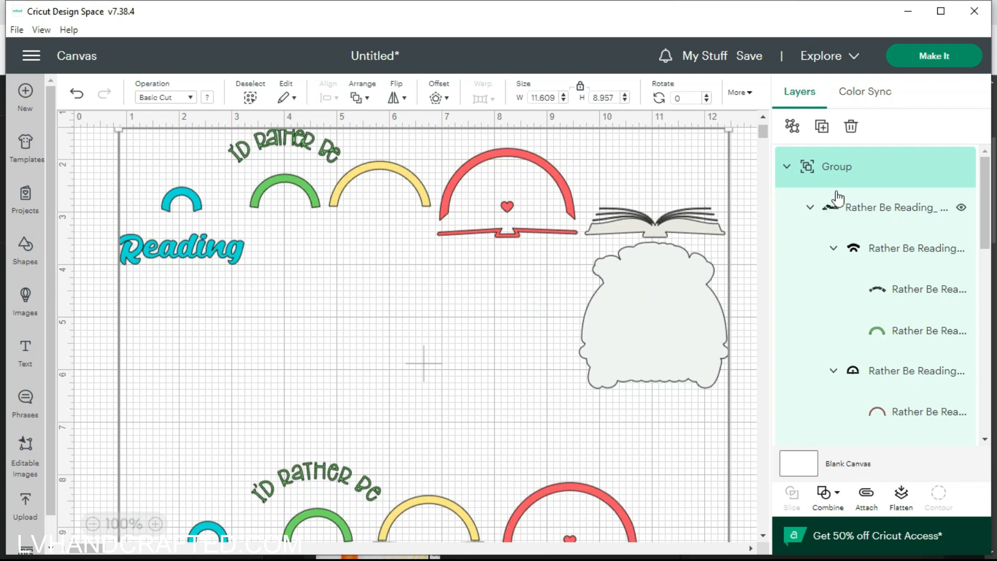
Examine the group's layers and both versions of the Rather Be Reading design on the canvas
scroll(890, 282, "down", 10)
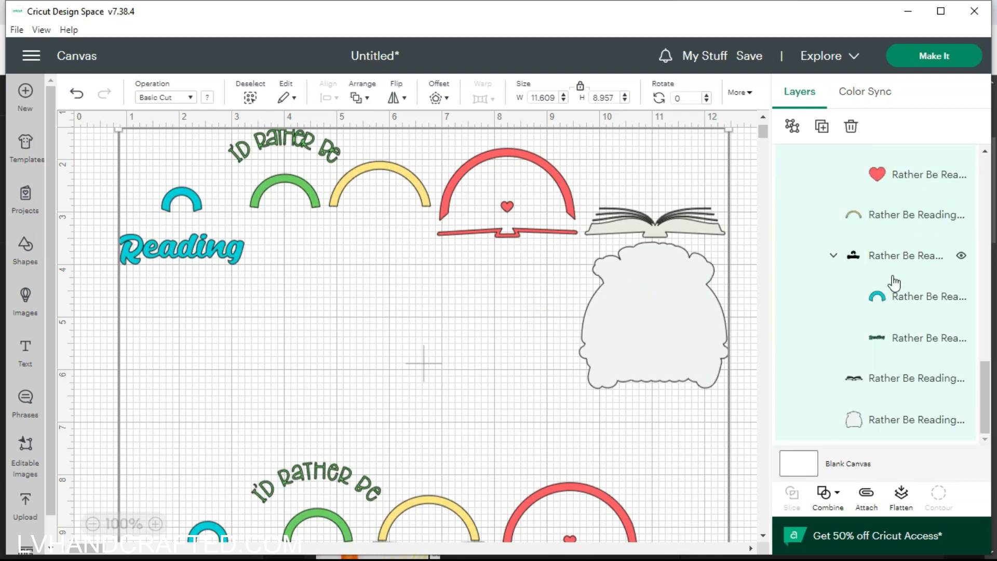
left_click(834, 256)
scroll(877, 331, "up", 8)
scroll(839, 367, "up", 4)
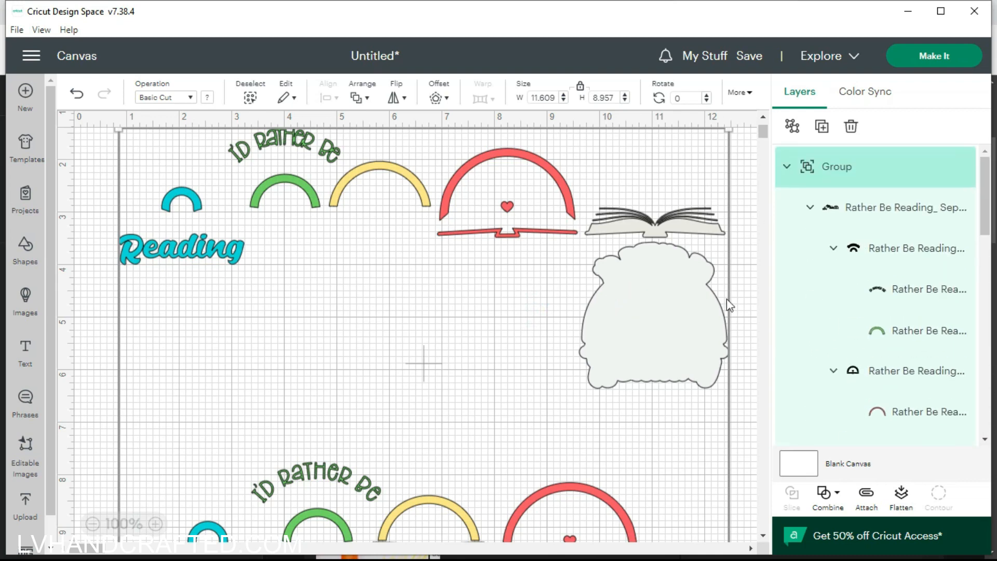
scroll(607, 312, "down", 5)
scroll(608, 310, "down", 3)
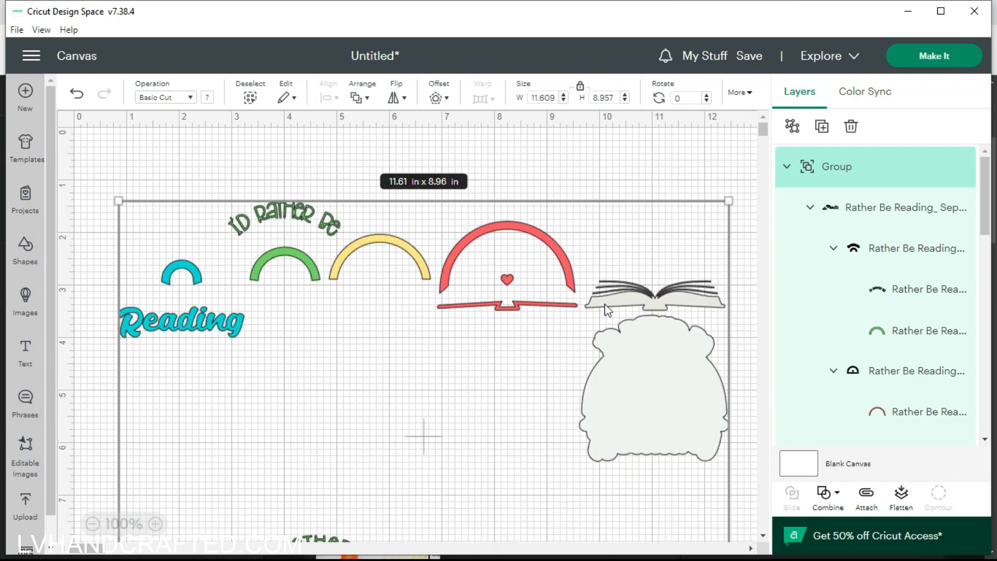
scroll(607, 311, "up", 3)
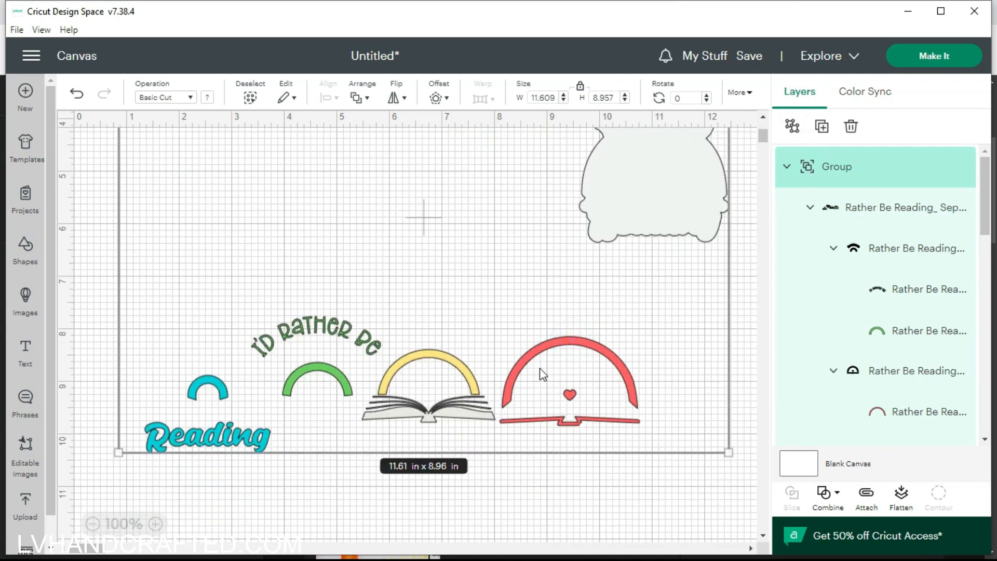
Ungroup the outer group so the two Rather Be Reading designs become separate objects
left_click(792, 127)
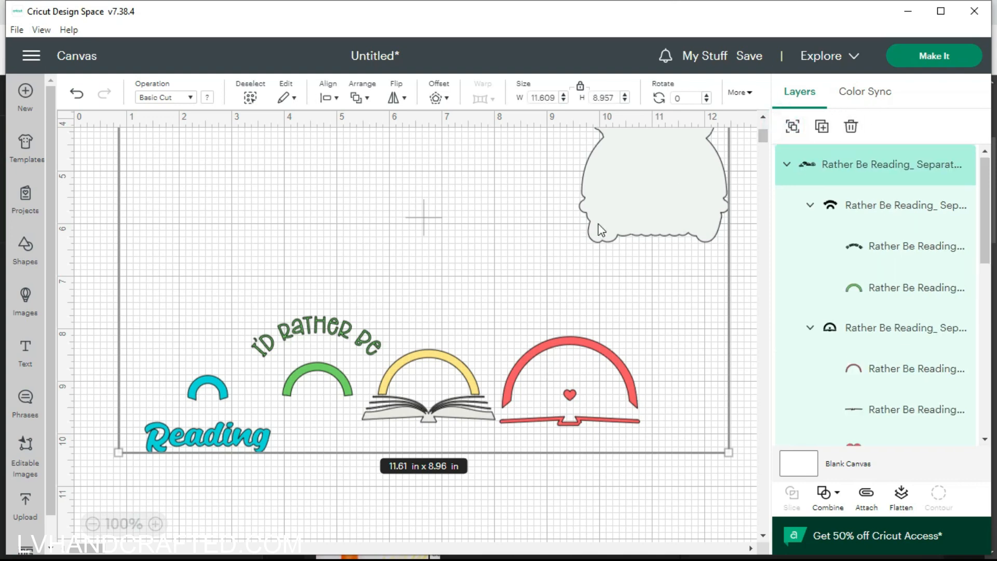
scroll(573, 237, "up", 5)
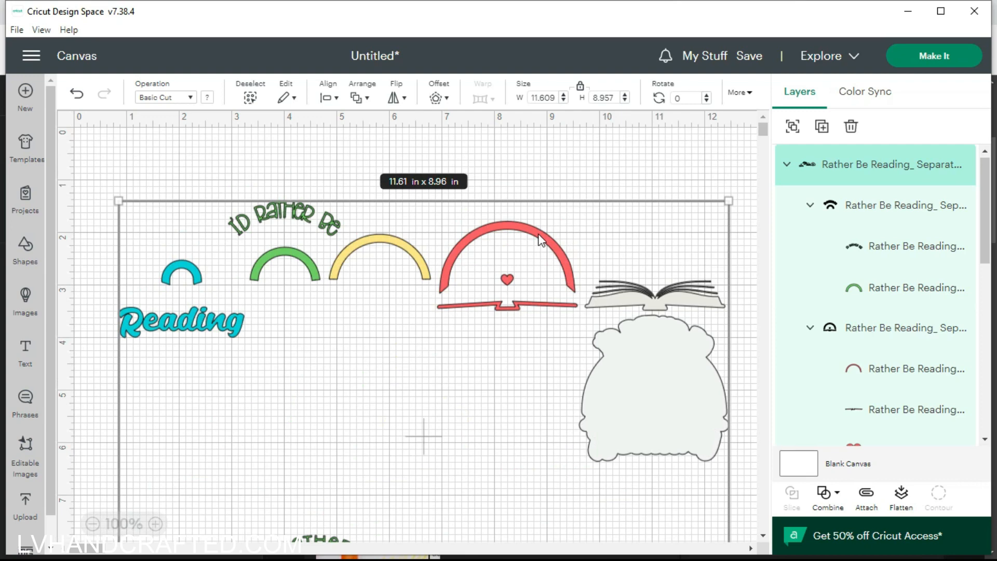
scroll(540, 239, "down", 1)
right_click(513, 180)
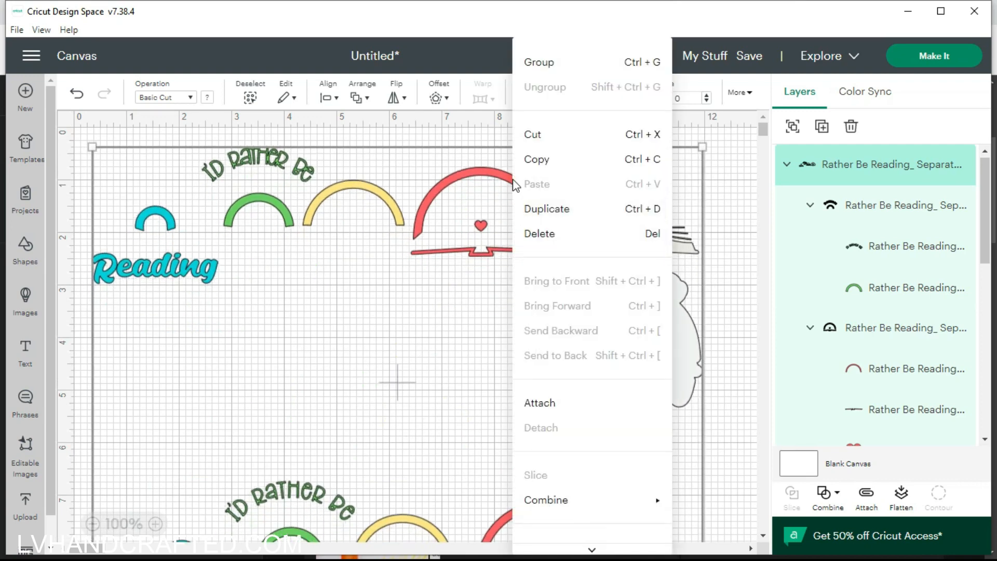
left_click(407, 189)
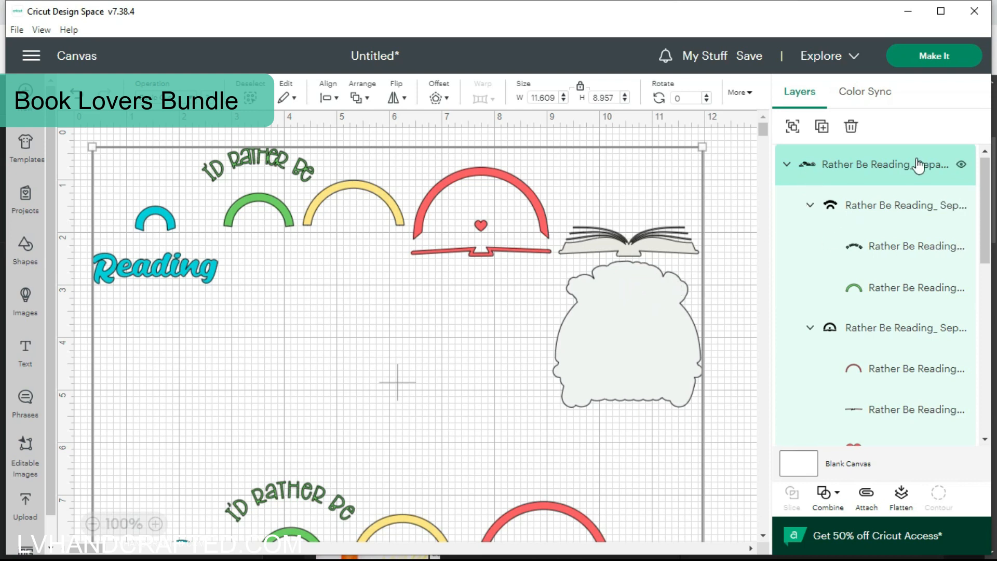
Recolor the open book in the upper design to dark charcoal
left_click(636, 338)
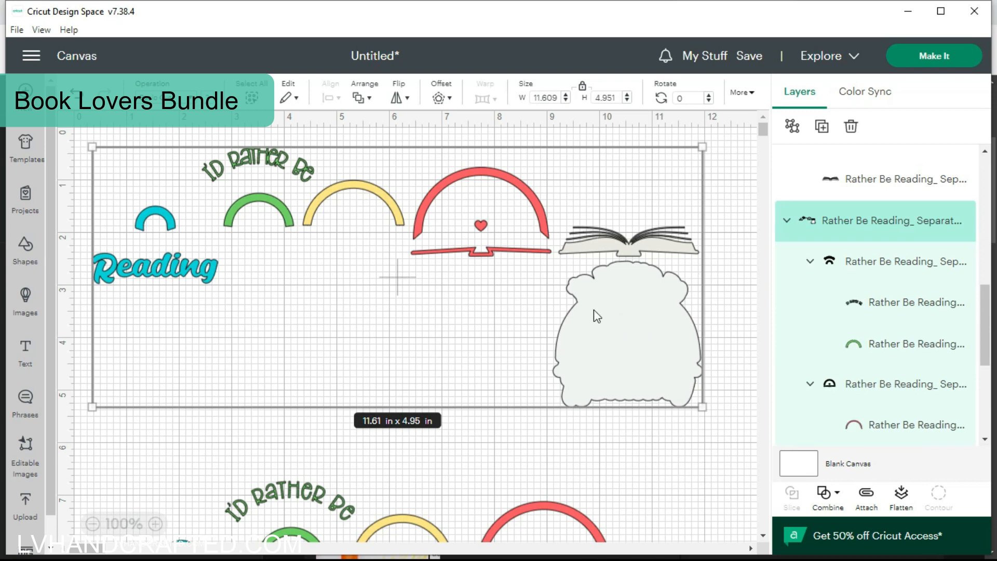
left_click(595, 250)
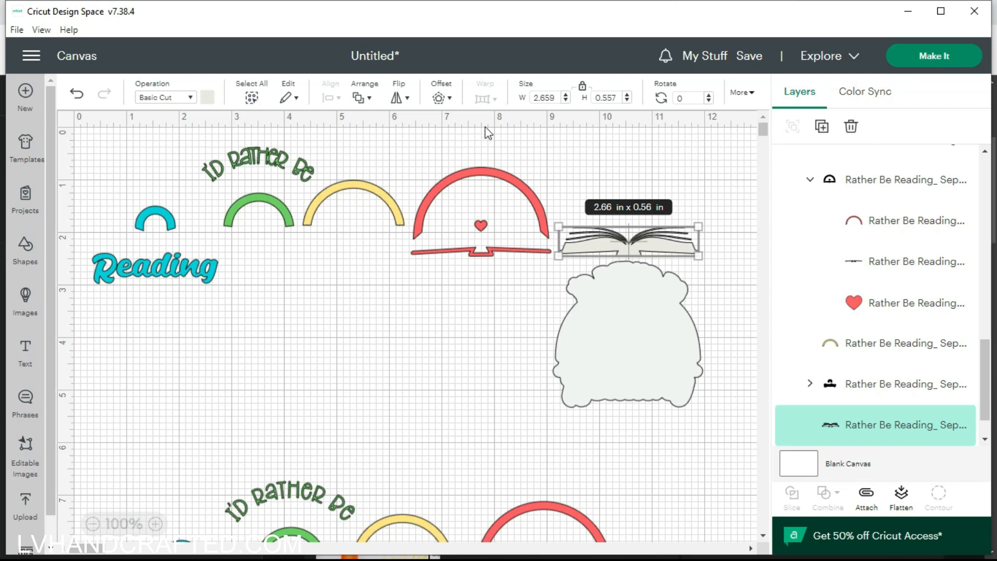
left_click(207, 97)
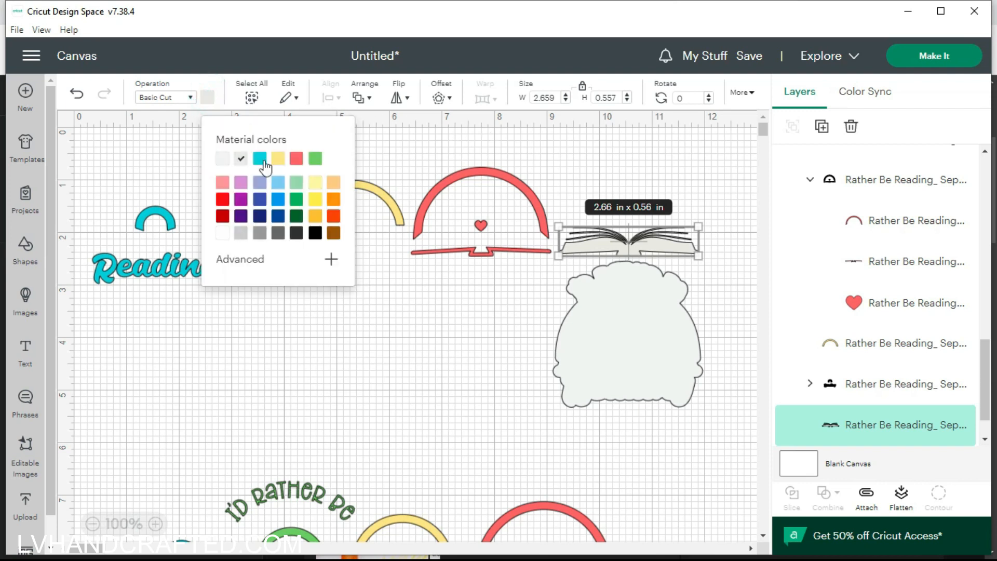
left_click(296, 233)
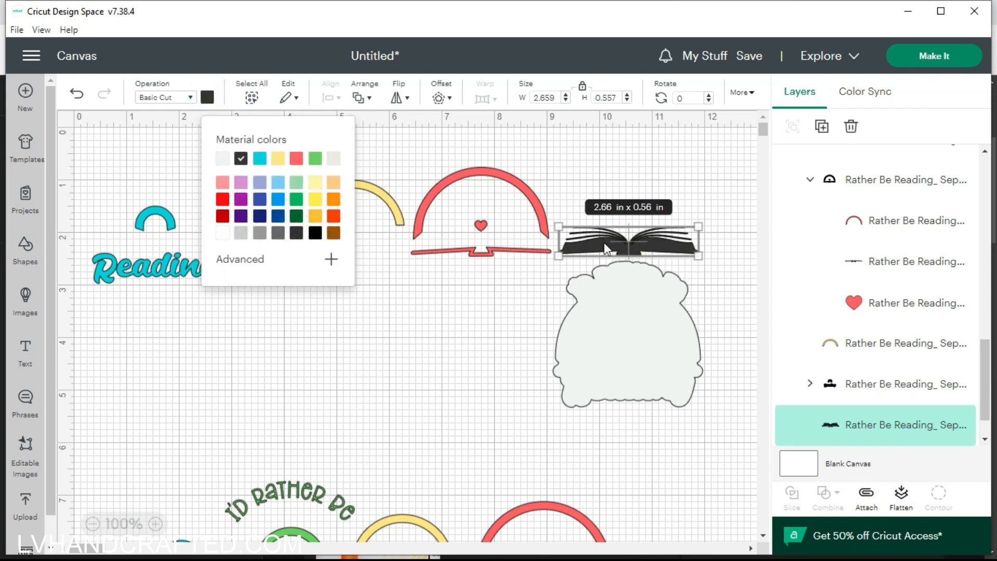
left_click(453, 303)
Move the dark open book and the red arch-and-heart set onto the light background shape
double_click(661, 248)
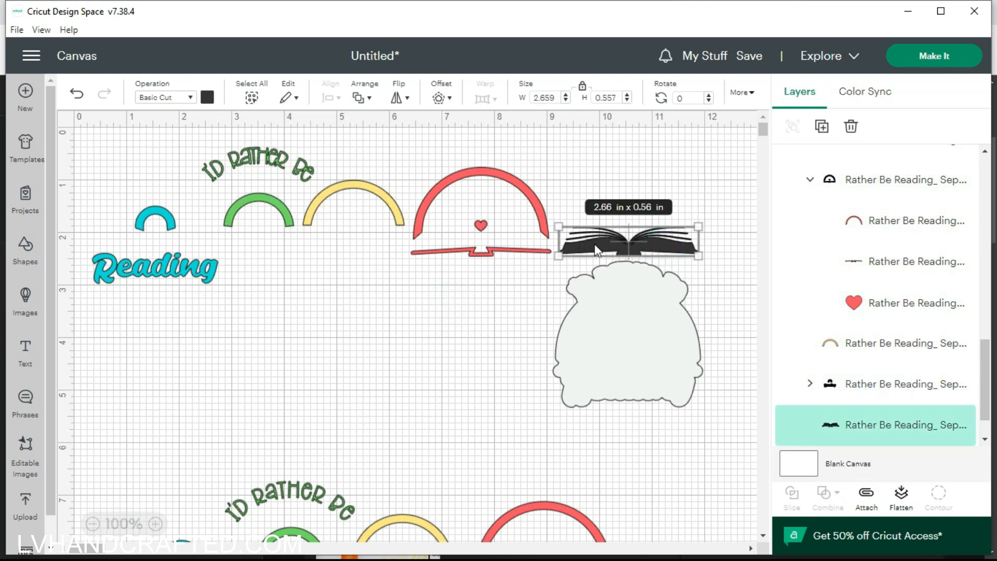
left_click_drag(596, 249, 597, 367)
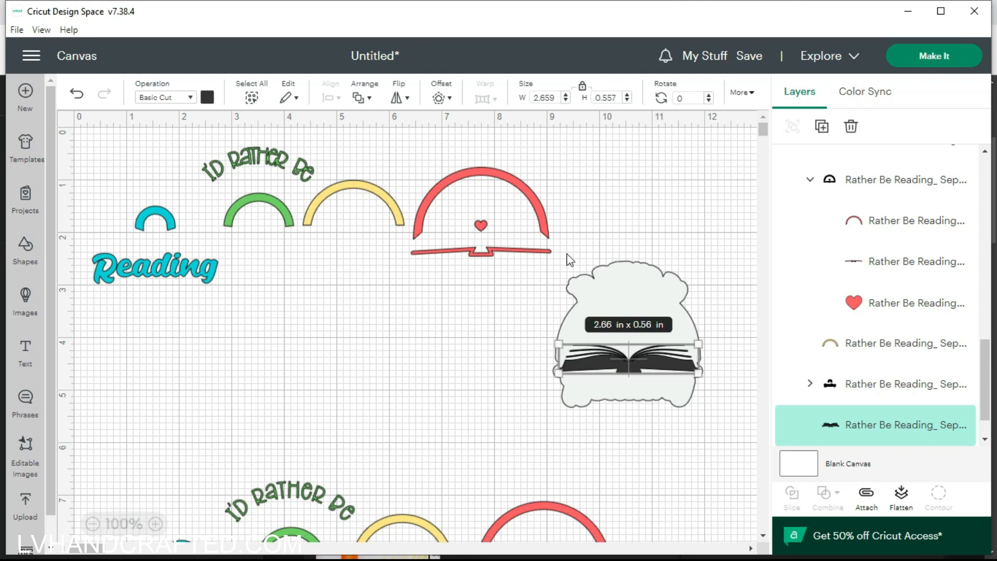
left_click(545, 228)
left_click_drag(531, 197, 678, 313)
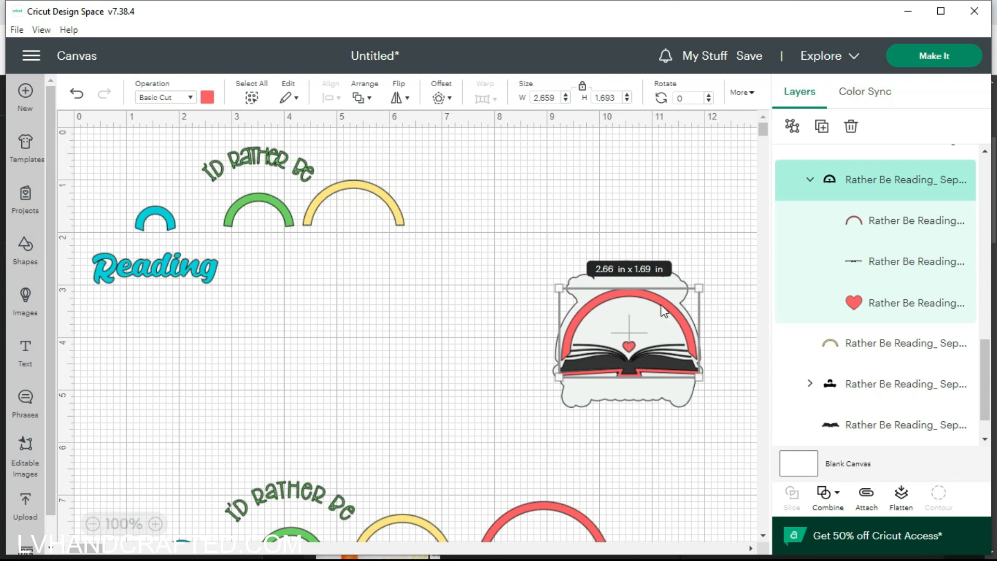
Place the blue Reading set, the yellow arch and the green "I'd Rather Be" set onto the background shape to complete the rainbow
left_click_drag(176, 270, 653, 396)
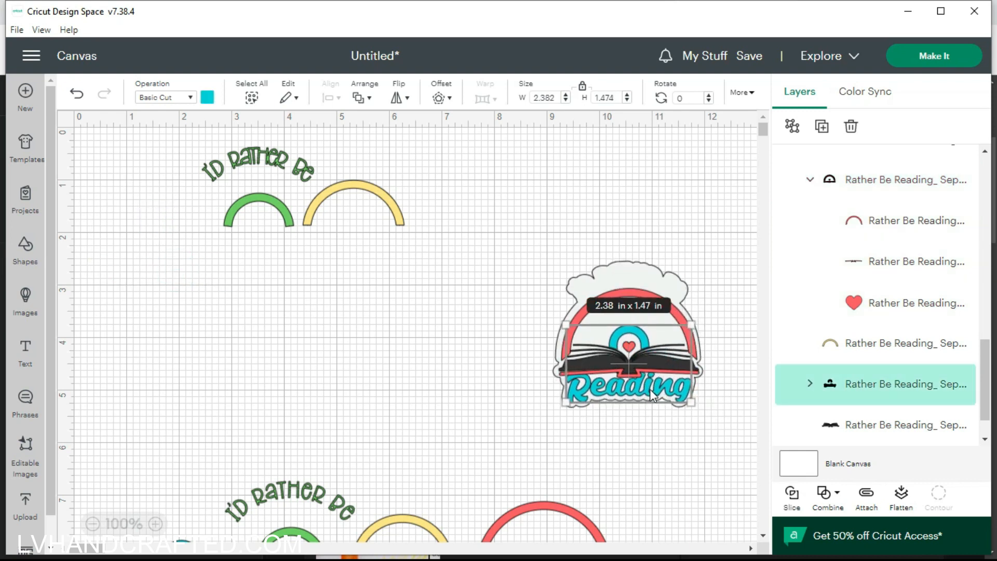
left_click_drag(385, 197, 662, 320)
left_click_drag(290, 225, 658, 343)
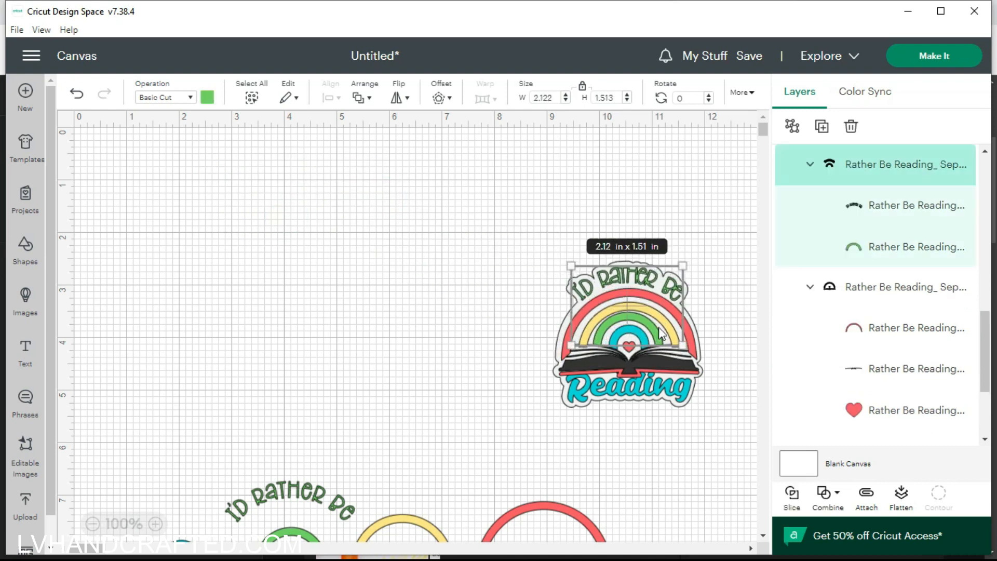
Select the whole assembled design and move it to the upper-left area of the canvas
left_click_drag(746, 427, 534, 238)
left_click_drag(655, 344, 268, 249)
left_click(526, 407)
Delete the second Rather Be Reading design, the version without a background shape
scroll(527, 408, "down", 3)
left_click(446, 391)
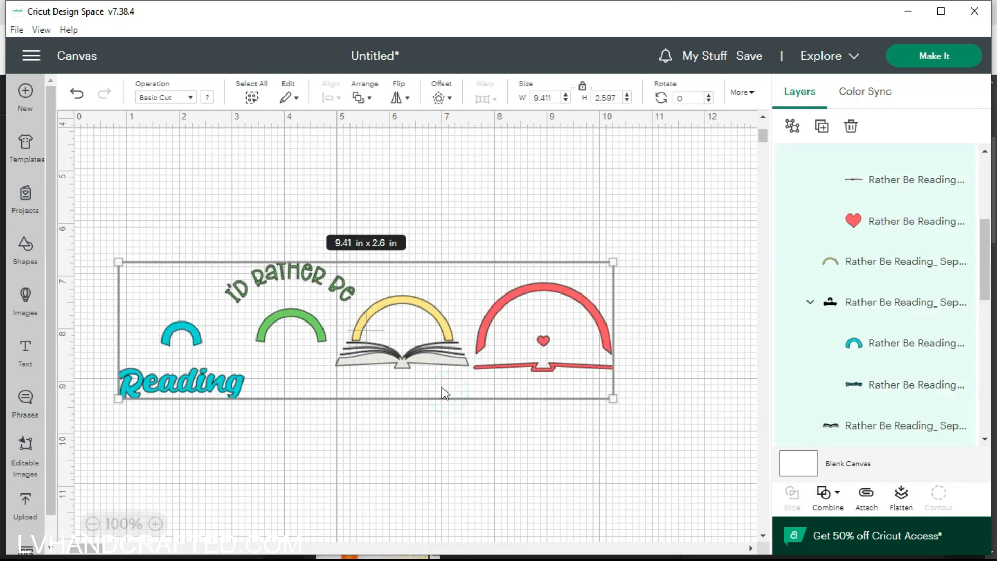
key("Delete")
scroll(336, 335, "up", 4)
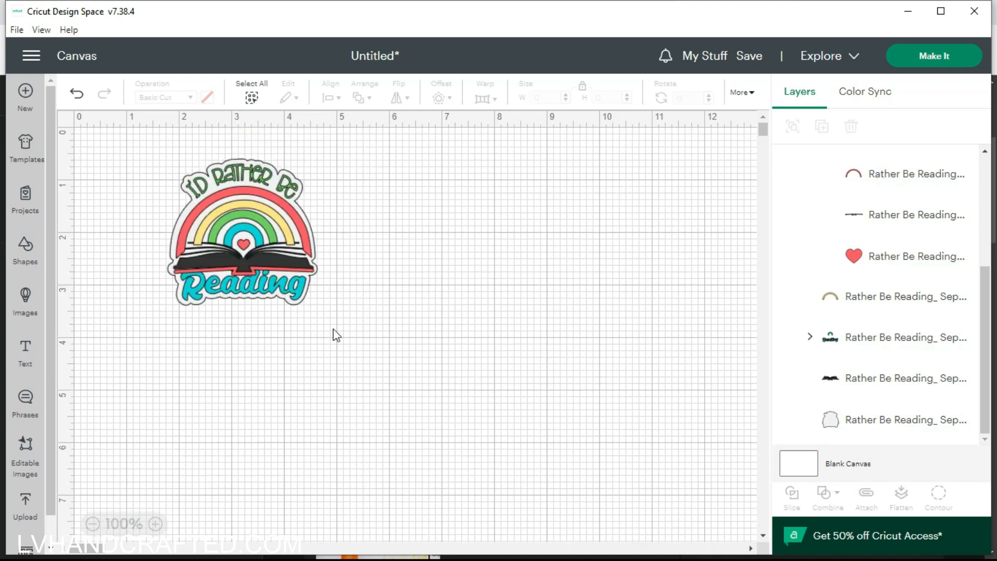
left_click(280, 192)
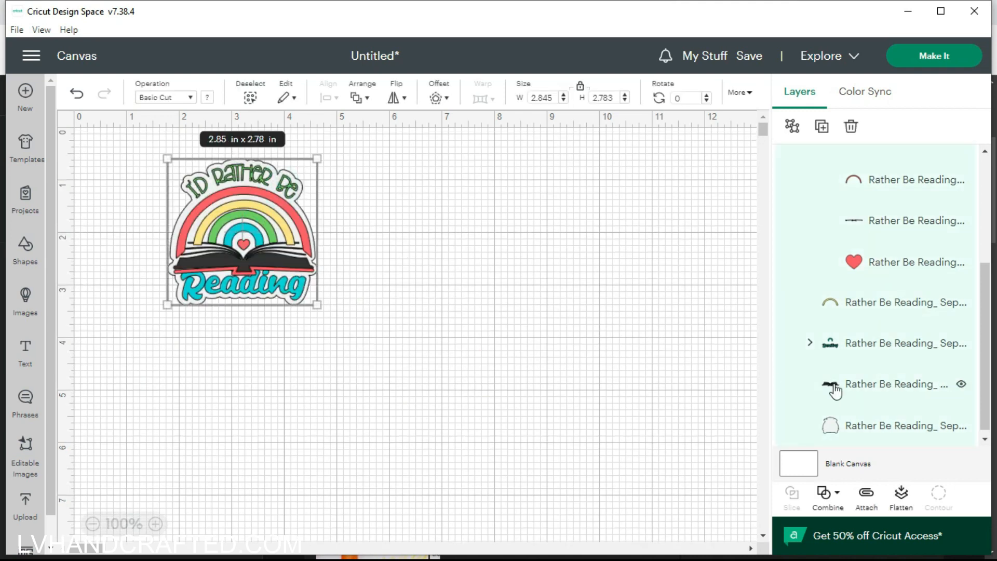
left_click(886, 356)
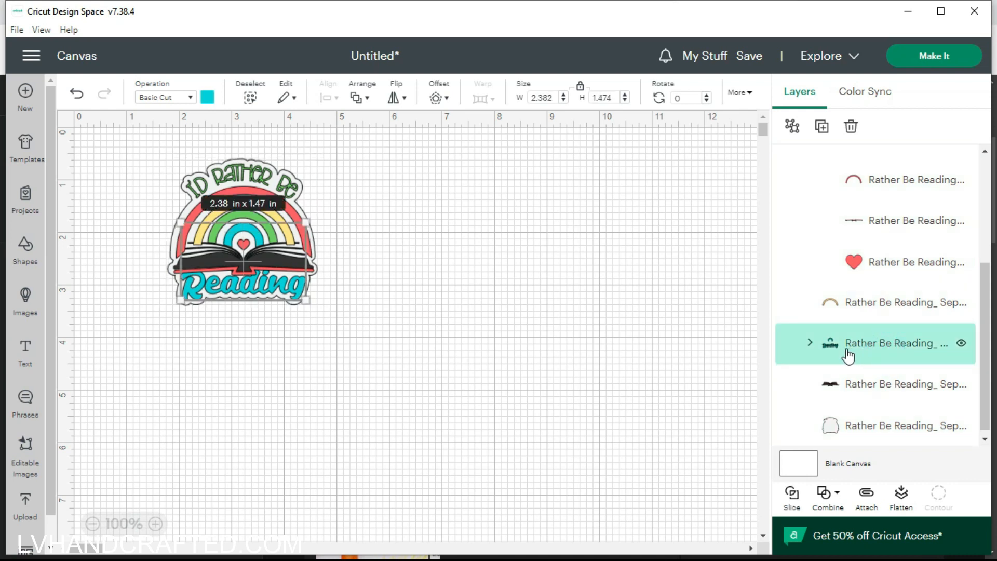
left_click(886, 306)
left_click(362, 172)
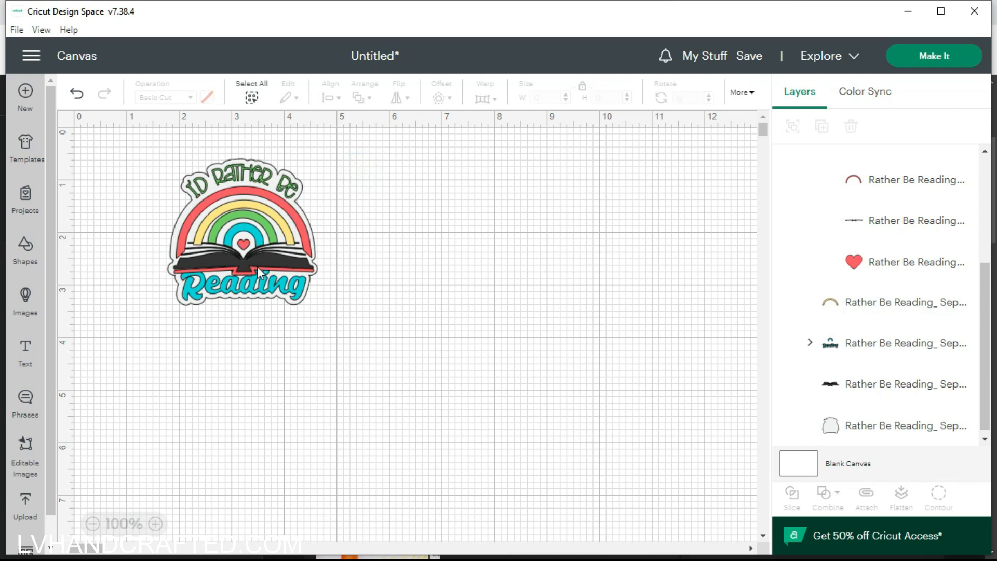
Nudge the red arch set and the open book so they line up just above the Reading lettering
mouse_move(273, 272)
left_mouse_down()
mouse_move(279, 257)
mouse_move(269, 275)
mouse_move(267, 265)
left_mouse_up()
scroll(883, 369, "up", 3)
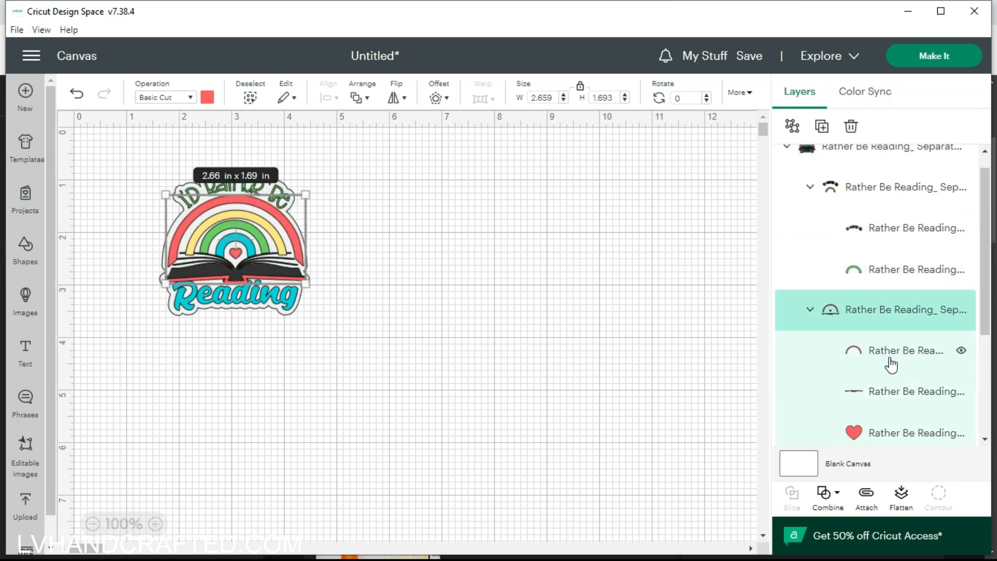
scroll(891, 365, "down", 3)
left_click(872, 376)
left_click_drag(273, 265, 272, 269)
left_click(479, 301)
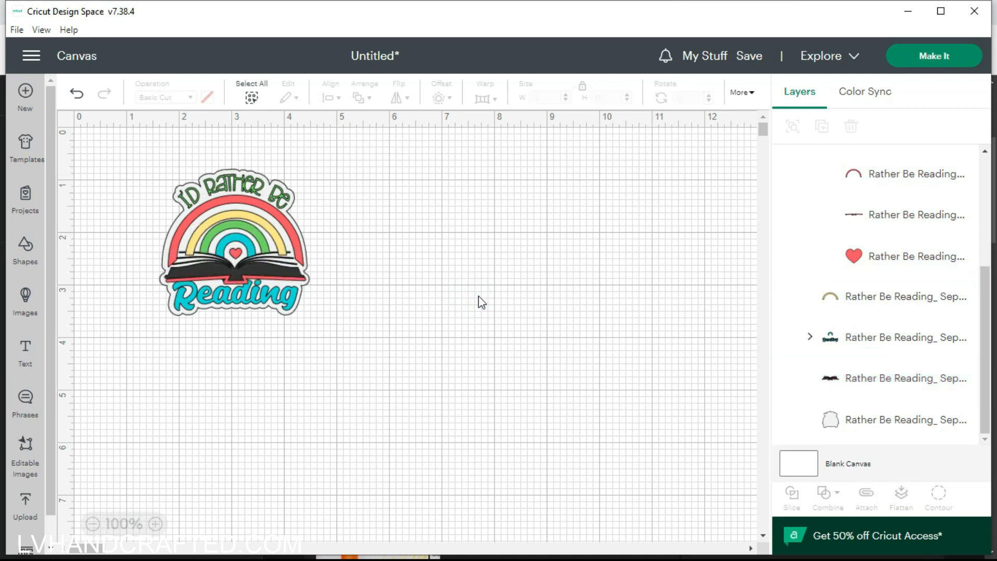
mouse_move(264, 272)
left_mouse_down()
mouse_move(267, 262)
mouse_move(262, 270)
left_mouse_up()
left_click(441, 301)
left_click(289, 310)
left_click(280, 301)
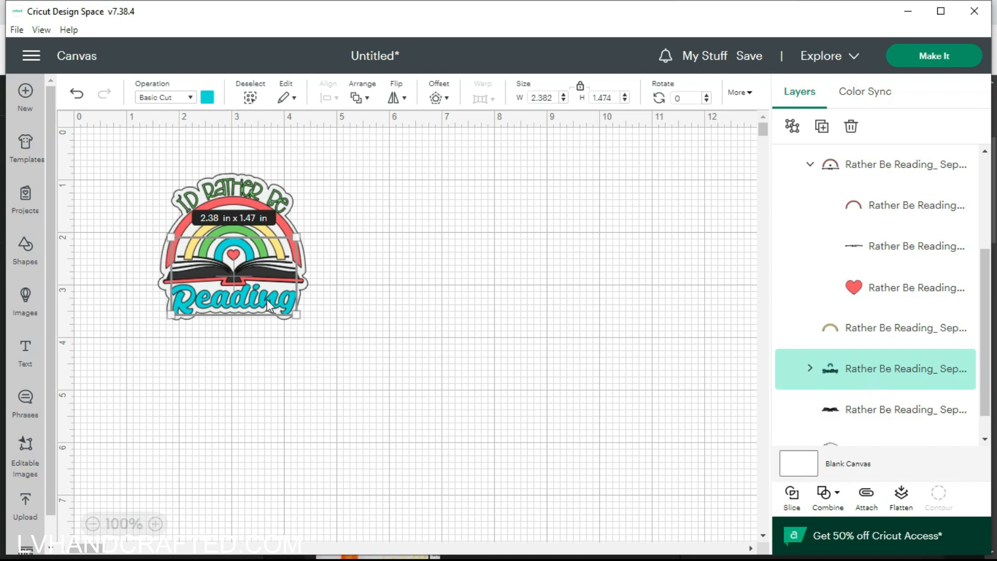
left_click(527, 279)
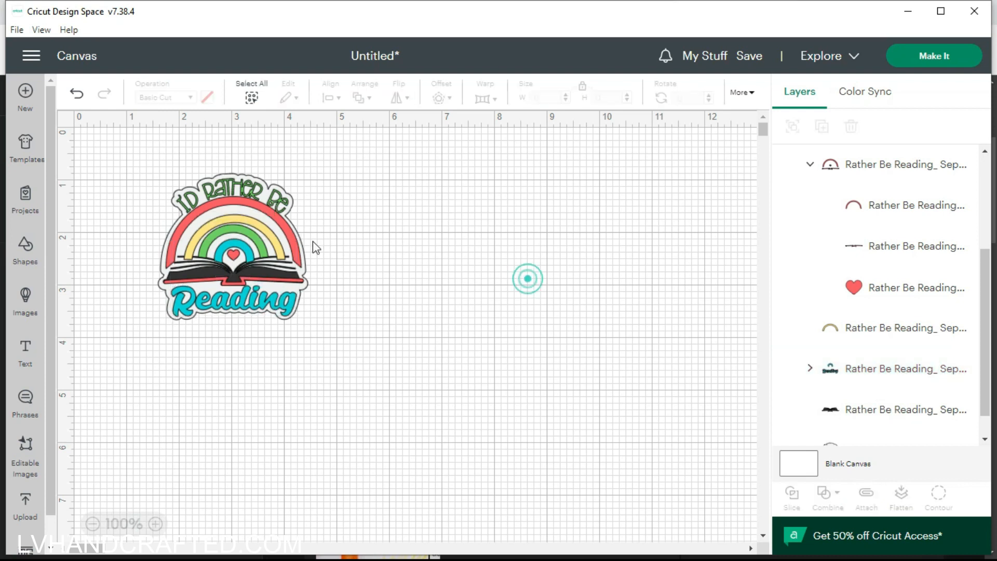
left_click(264, 228)
scroll(897, 314, "up", 3)
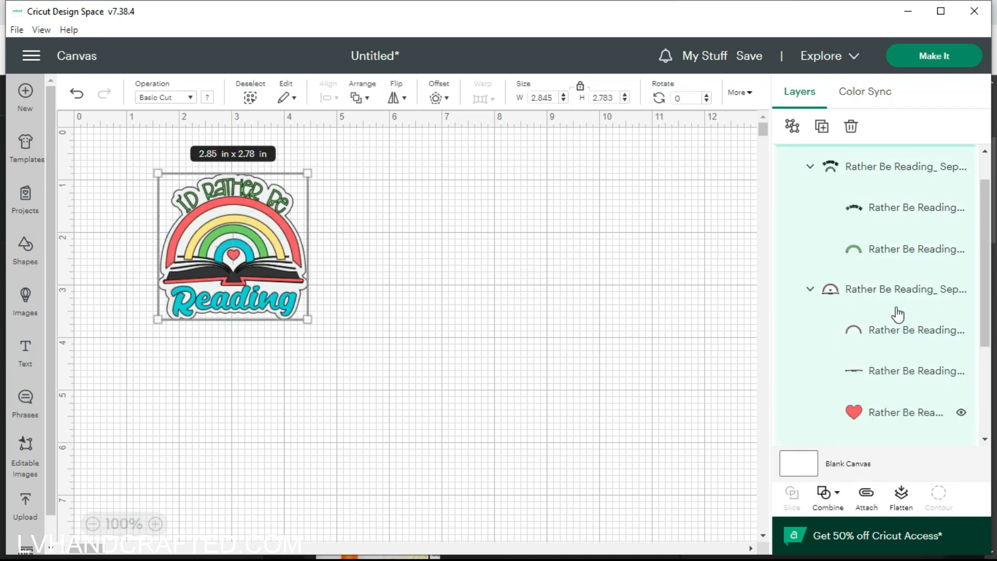
scroll(898, 314, "up", 1)
left_click(888, 375)
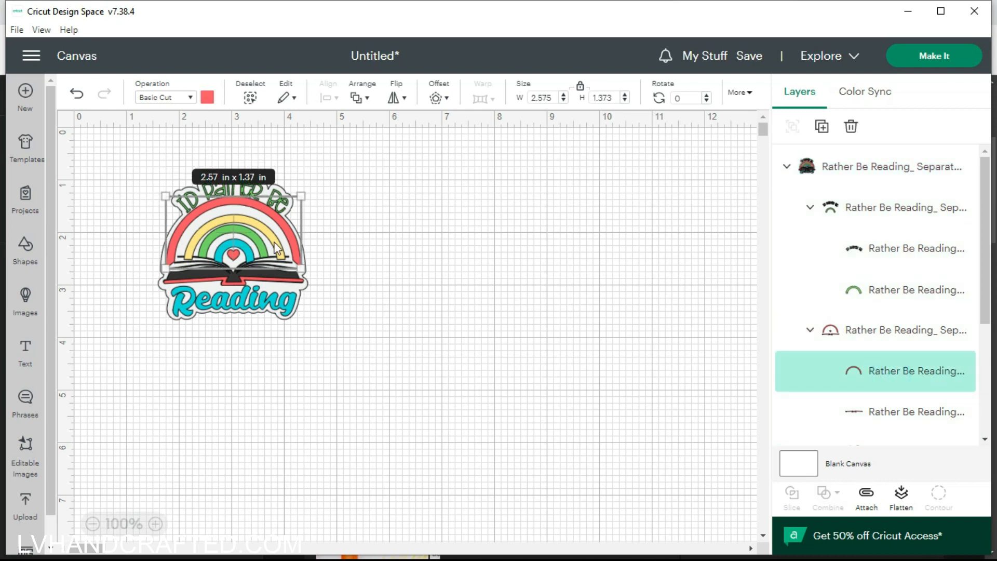
left_click(392, 211)
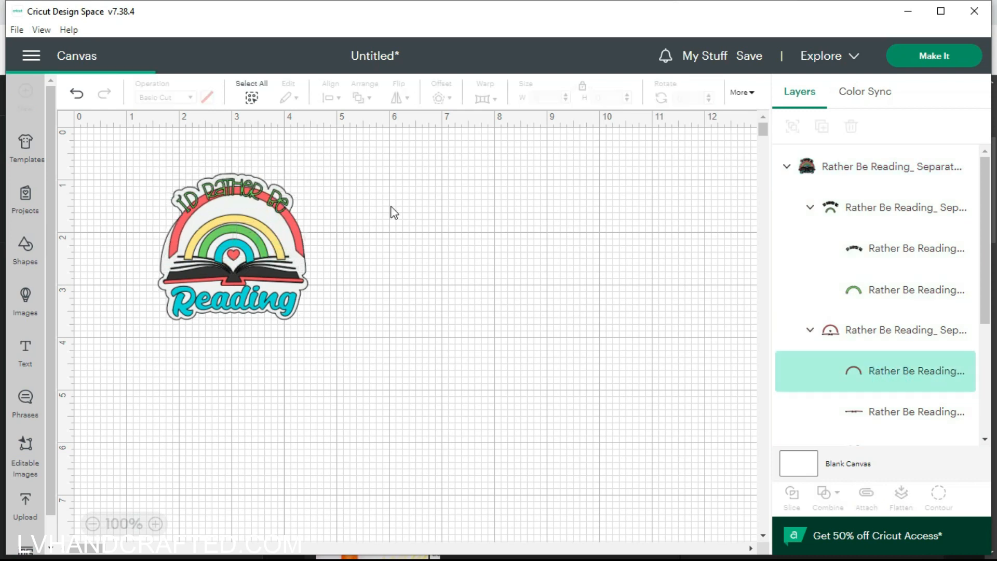
Collapse the red arch set's layers and nudge the yellow arch slightly upward within the rainbow
scroll(888, 359, "down", 1)
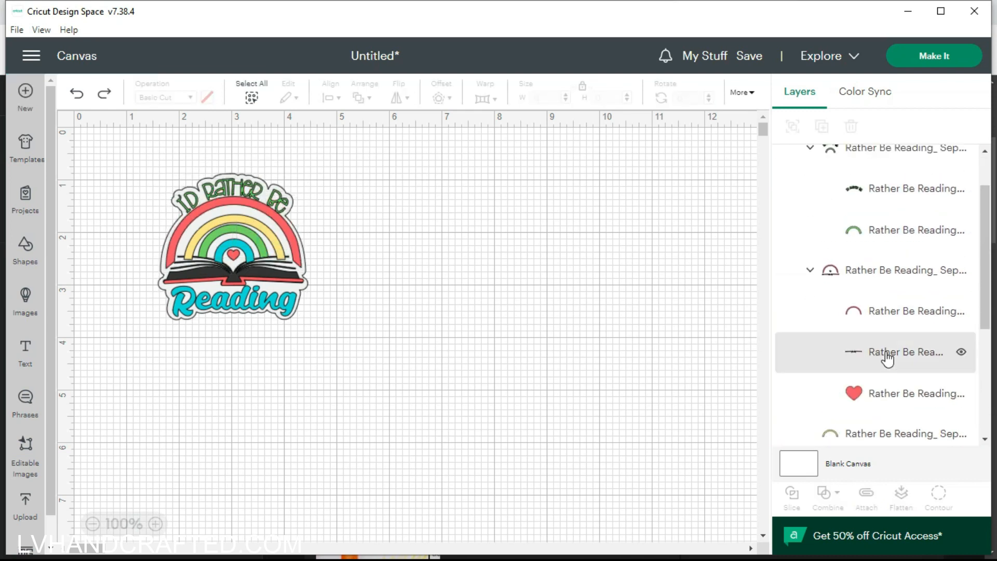
scroll(886, 353, "up", 1)
left_click(809, 331)
left_click(859, 374)
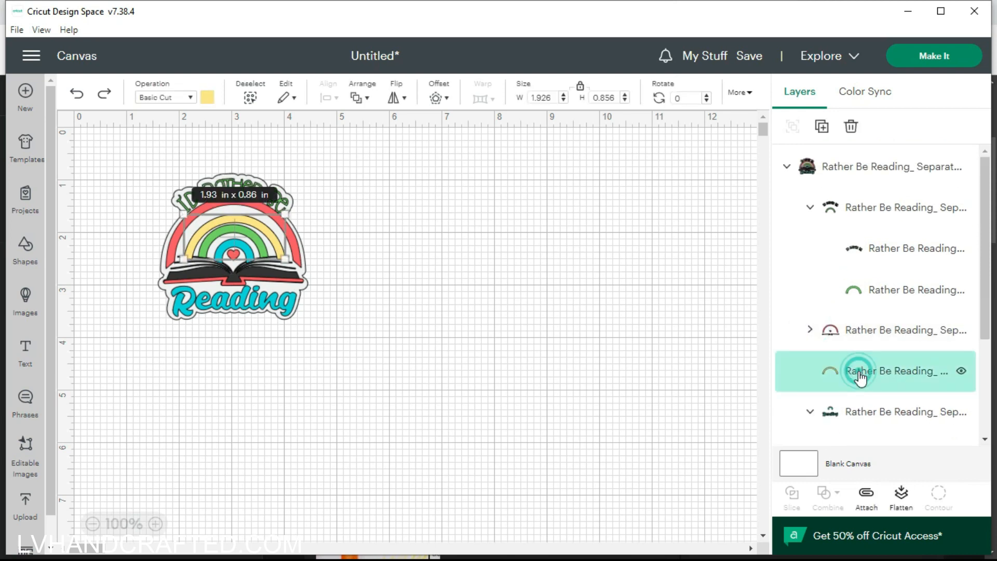
left_click_drag(264, 232, 265, 229)
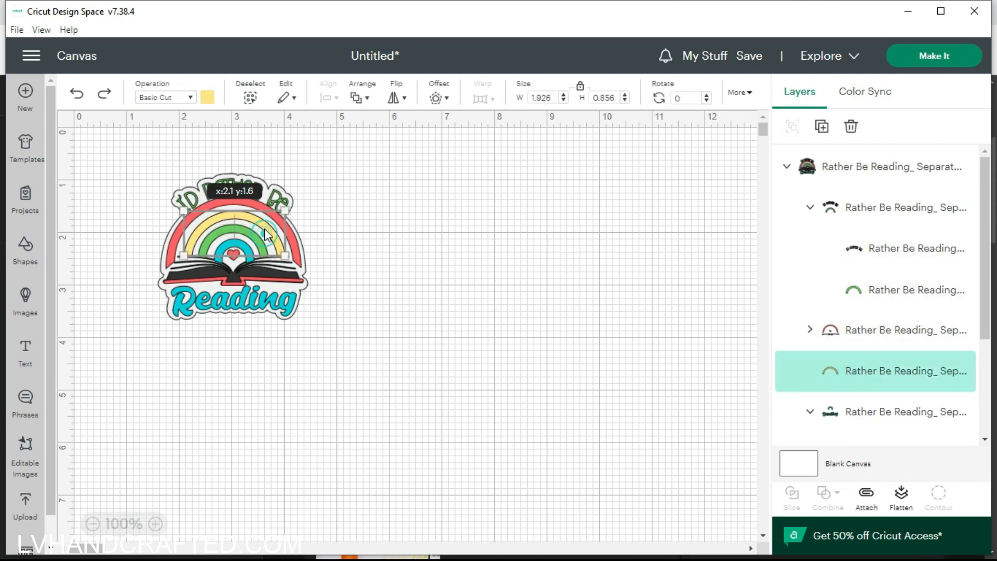
left_click(562, 249)
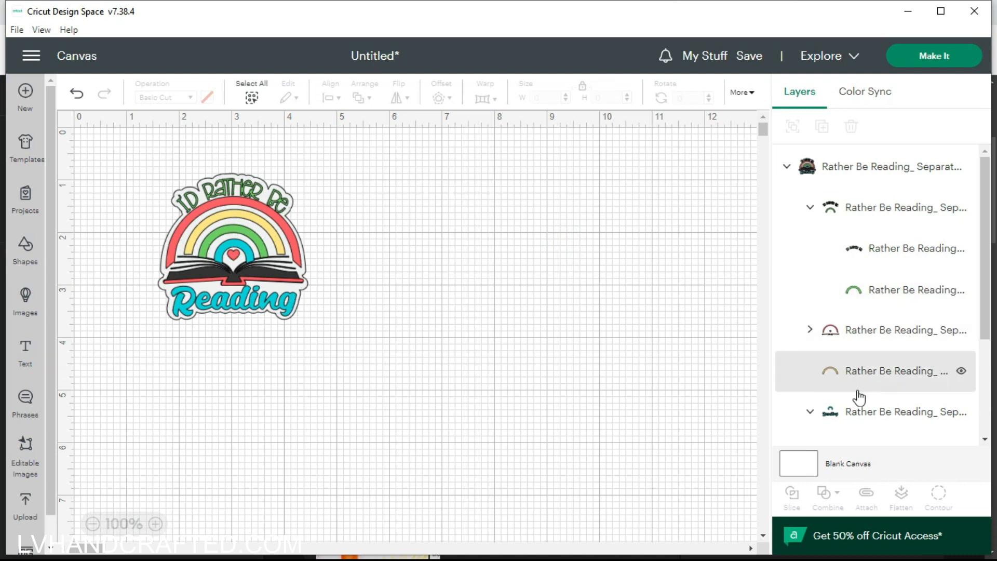
Collapse the green "I'd Rather Be" set's layers and nudge that set slightly to center it within the rainbow
left_click(863, 207)
left_click(810, 207)
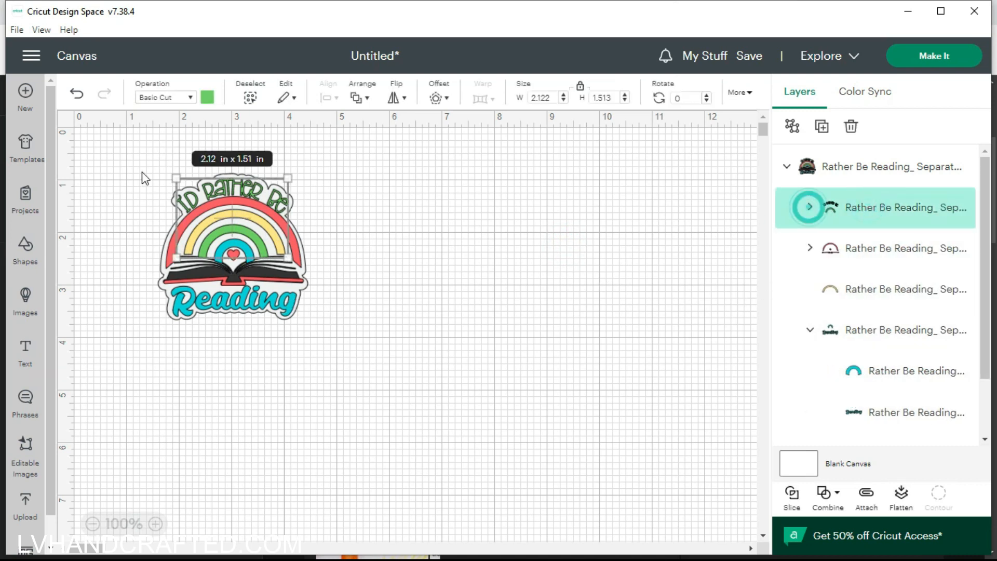
left_click_drag(257, 238, 258, 239)
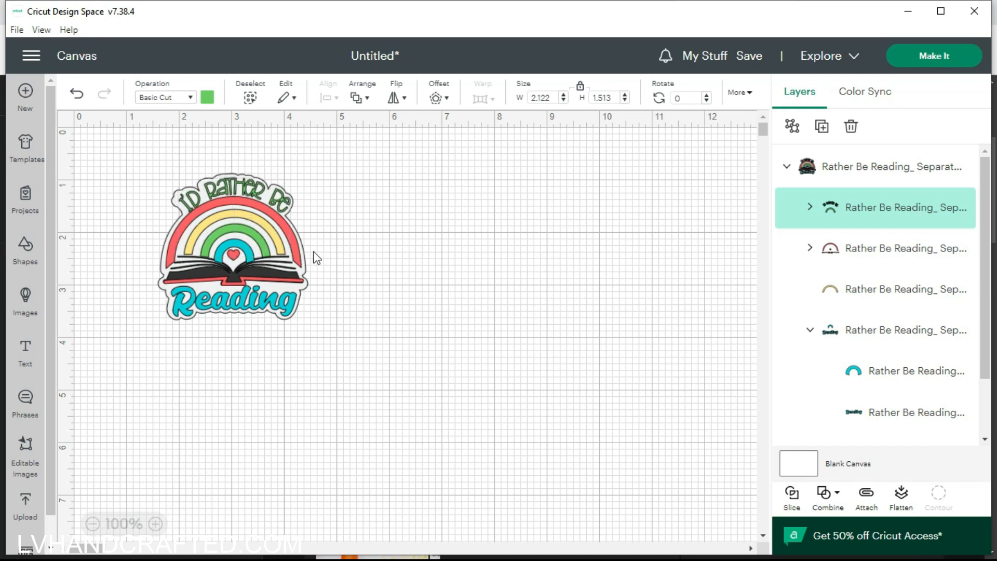
Resize the whole Rather Be Reading design to 6 in high, keeping its proportions locked
left_click(445, 289)
left_click(397, 367)
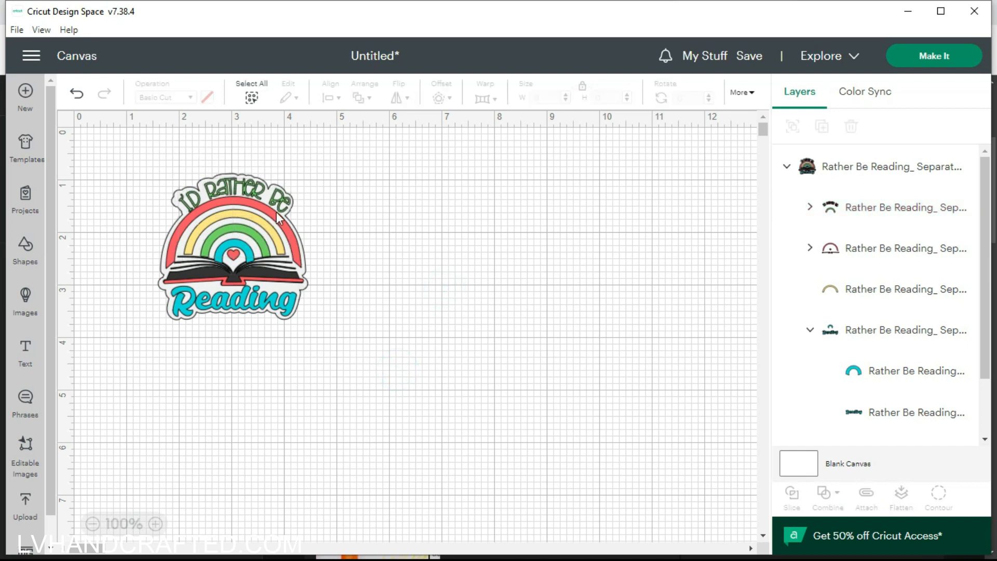
left_click(271, 296)
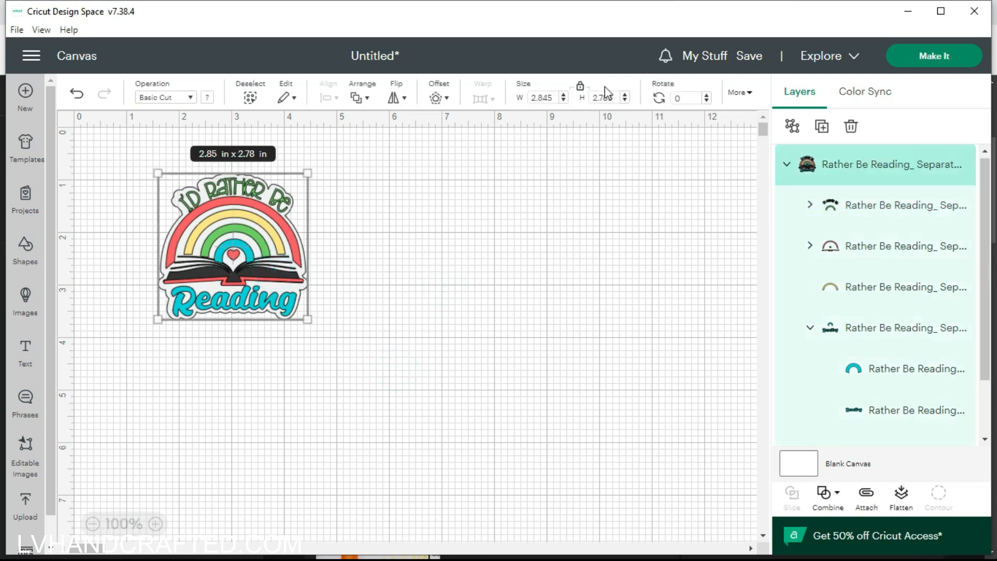
left_click(596, 98)
type("5")
key("Tab")
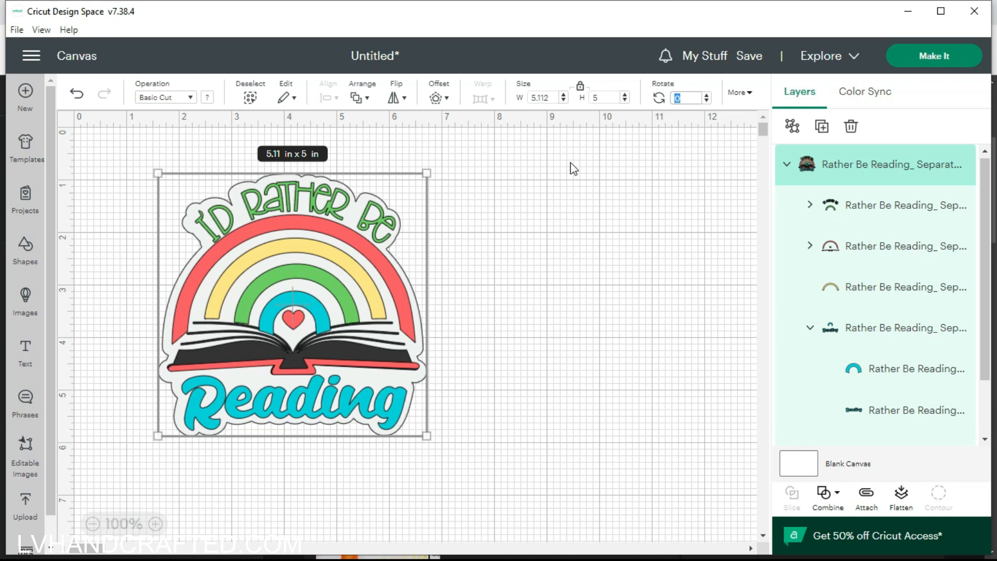
left_click(564, 95)
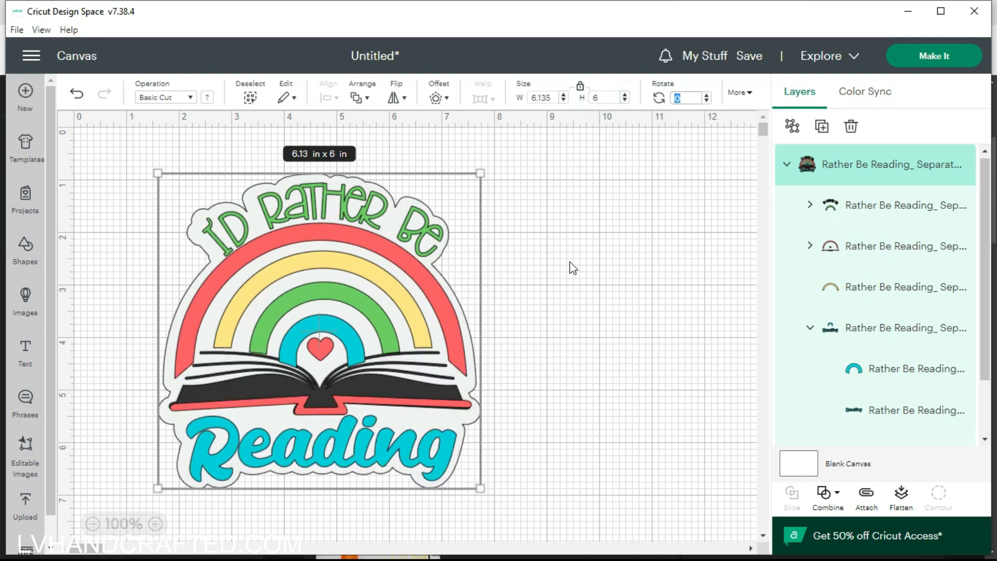
Preview how the design is sorted onto cutting mats, examine the green mat, and return to the canvas
left_click(929, 56)
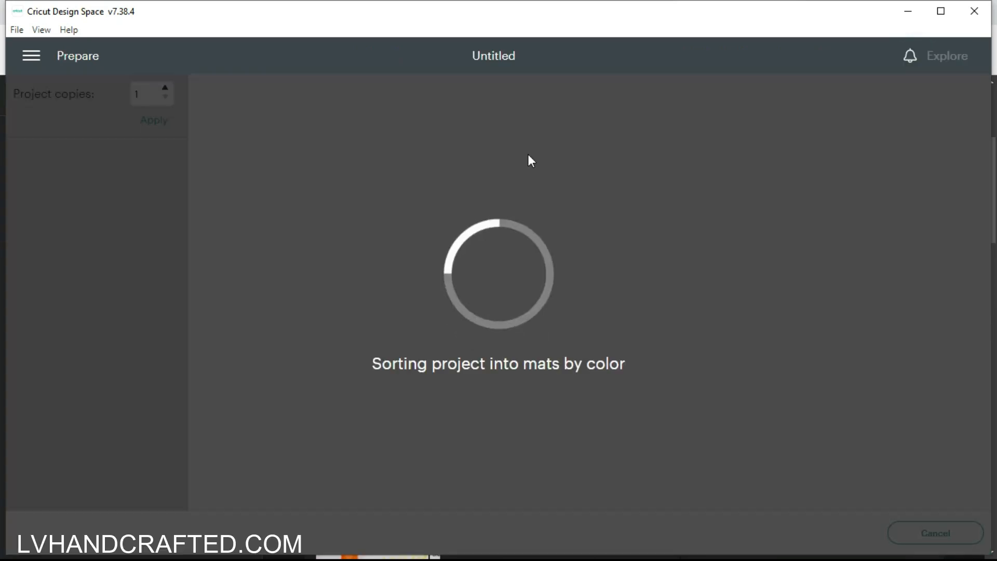
scroll(111, 319, "down", 5)
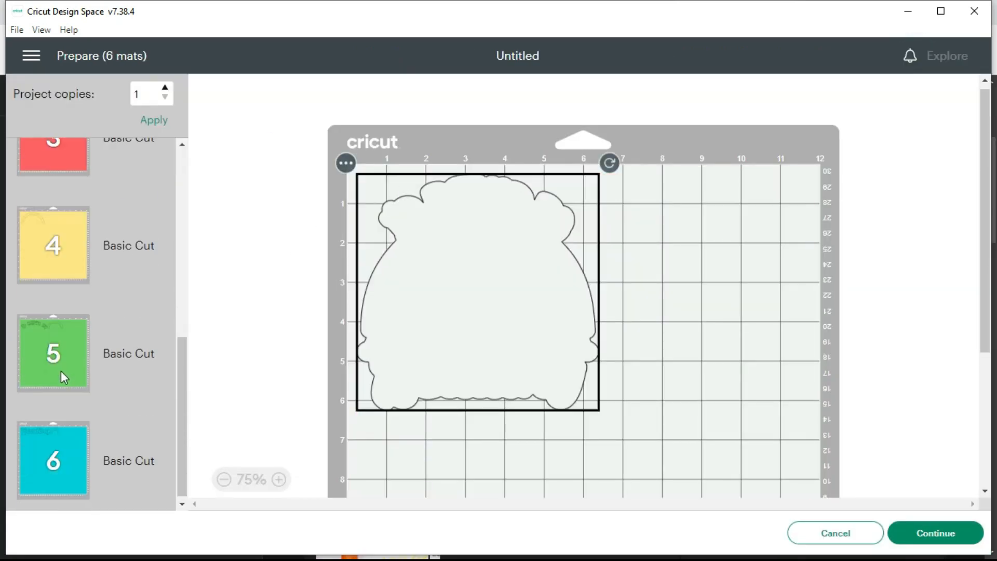
left_click(62, 371)
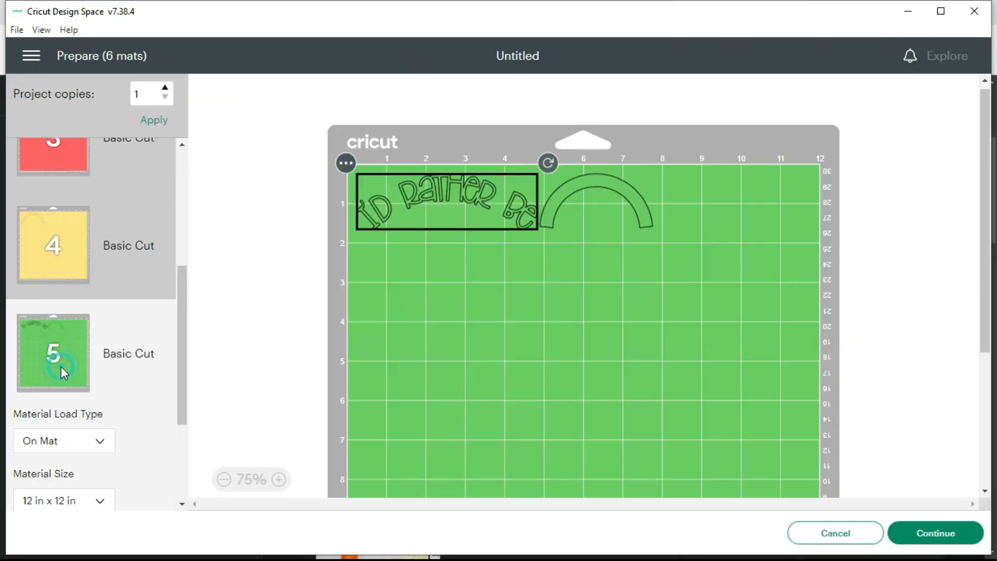
left_click(837, 538)
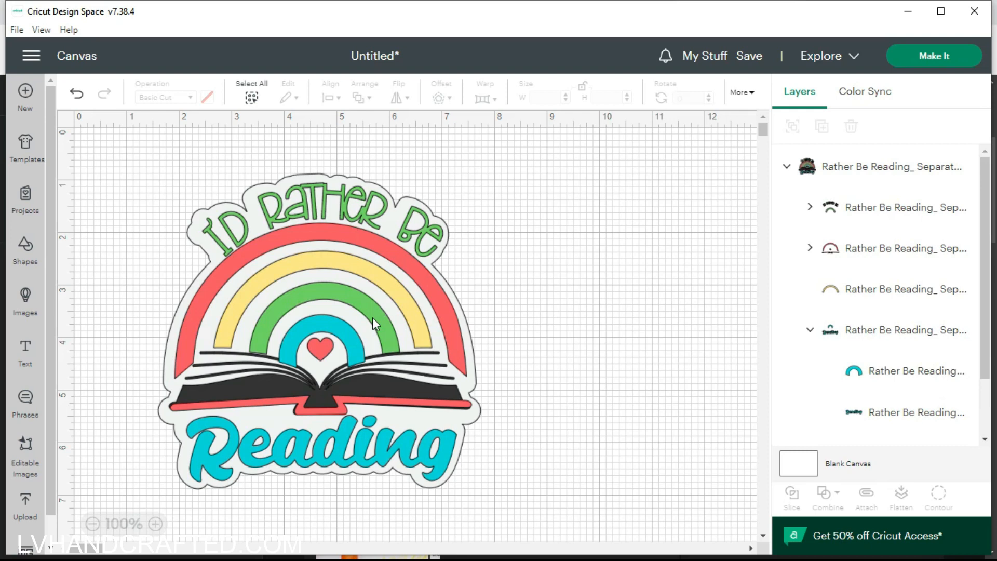
Try to attach the green "I'd Rather Be" lettering to the green arch while both are inside the main group
left_click(373, 316)
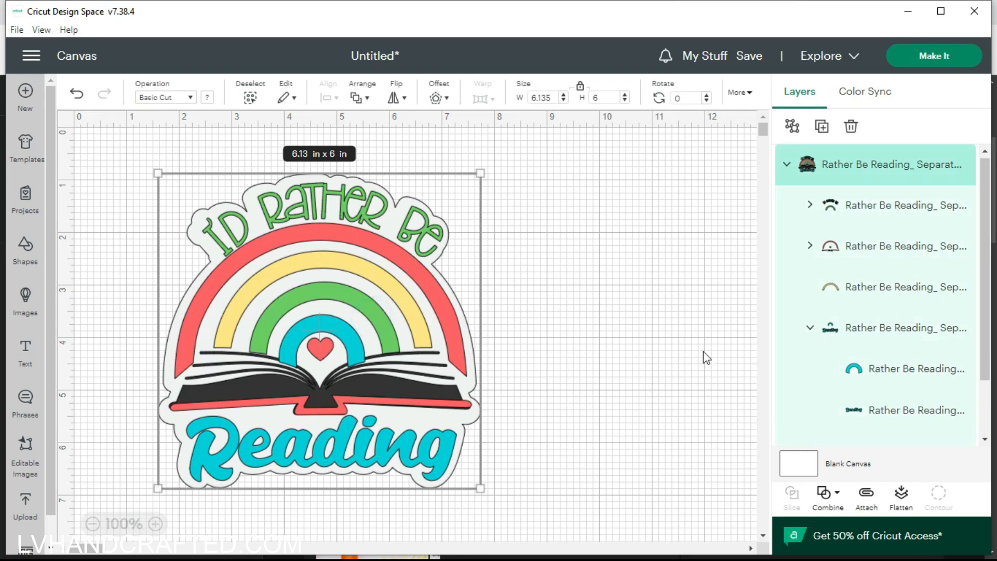
left_click(809, 204)
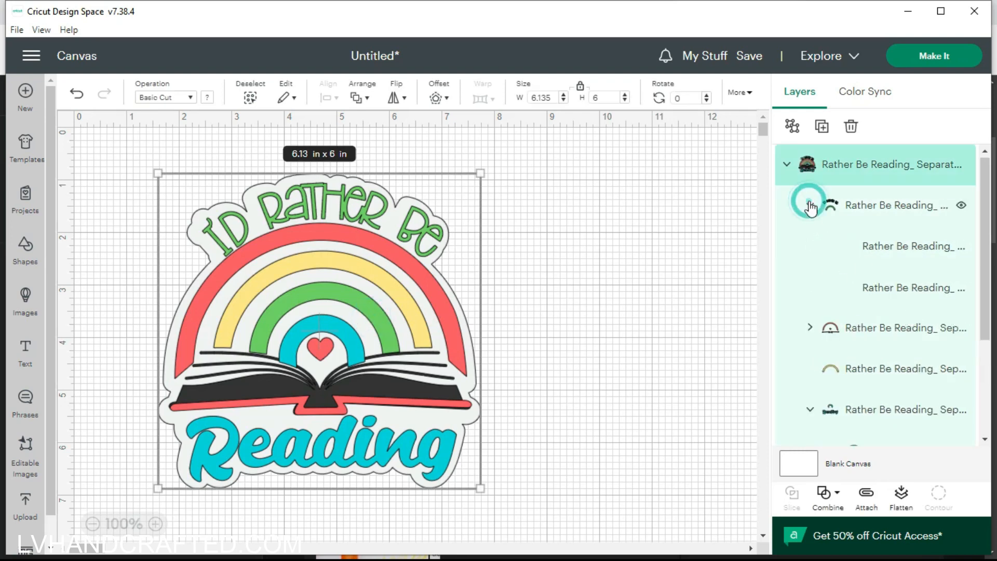
left_click(886, 245)
left_click(889, 292, "shift")
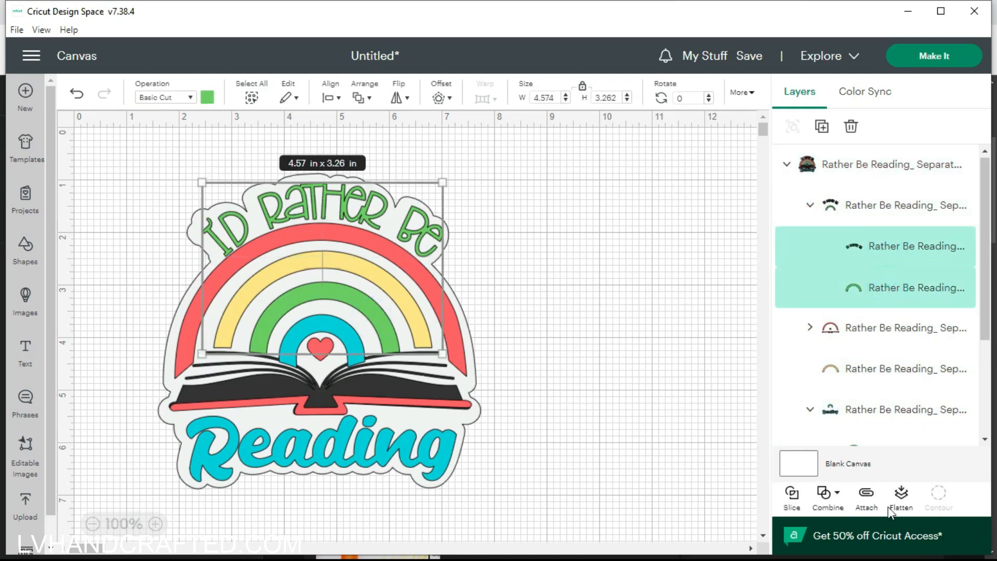
left_click(866, 496)
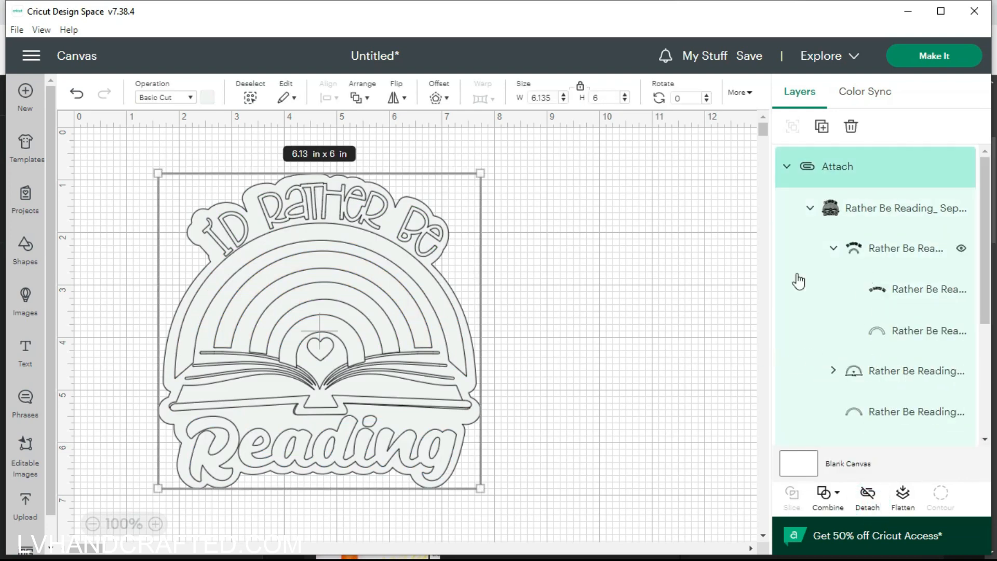
Preview the attached design on the cutting mat, return to the canvas, and detach it
left_click(921, 56)
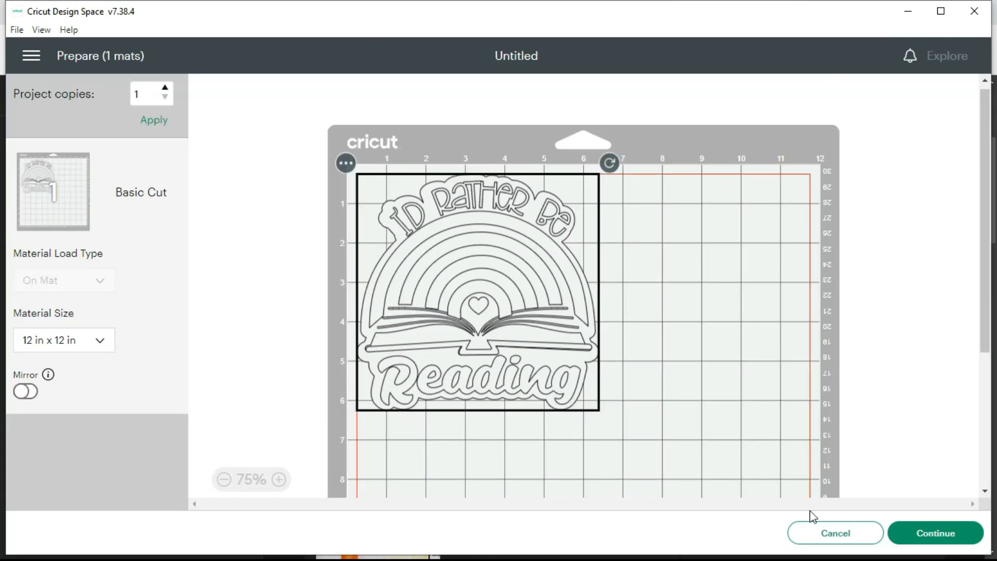
left_click(823, 531)
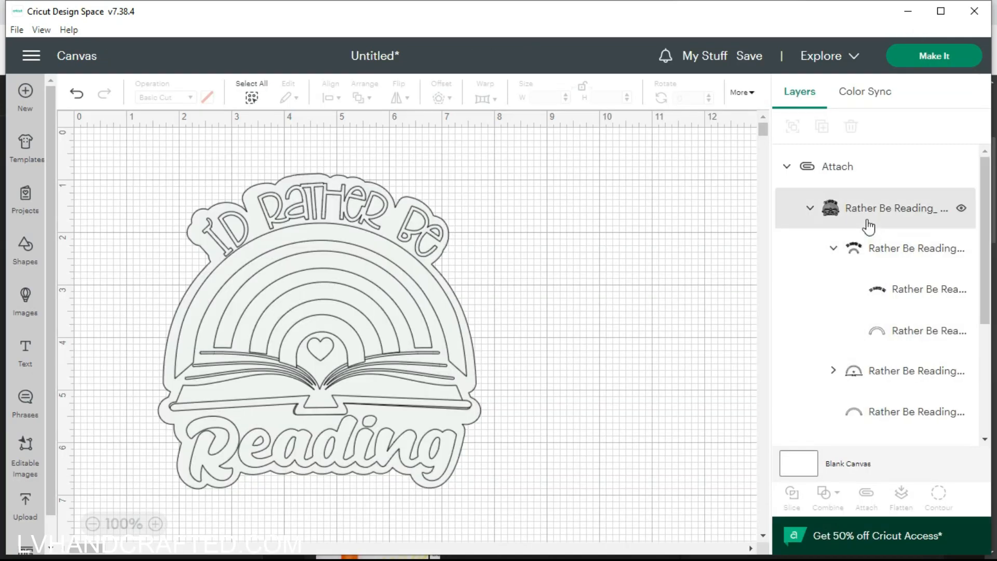
left_click(860, 205)
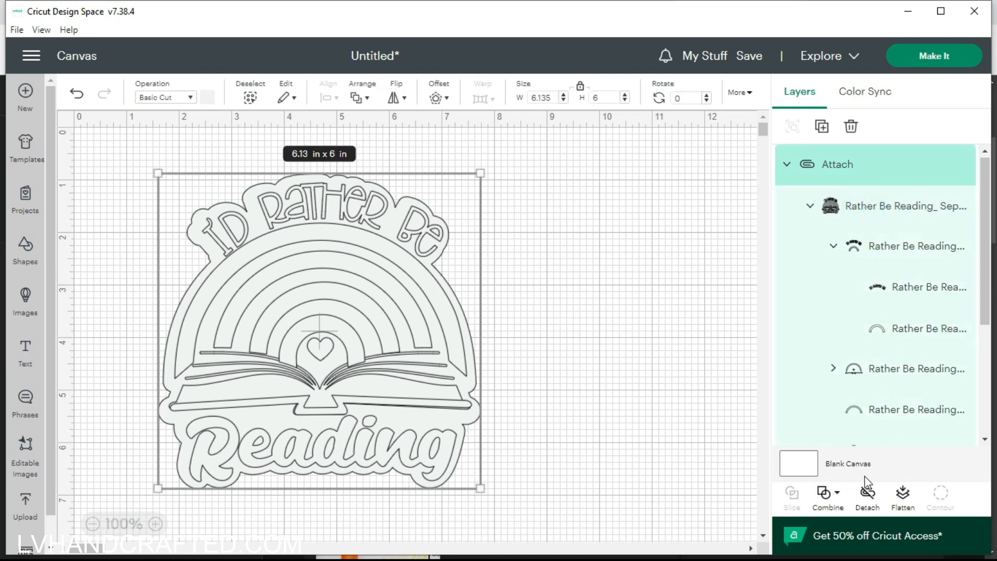
left_click(866, 496)
Move the "I'd Rather Be" lettering and arch set out of the main group and attach its pieces together
left_click(864, 209)
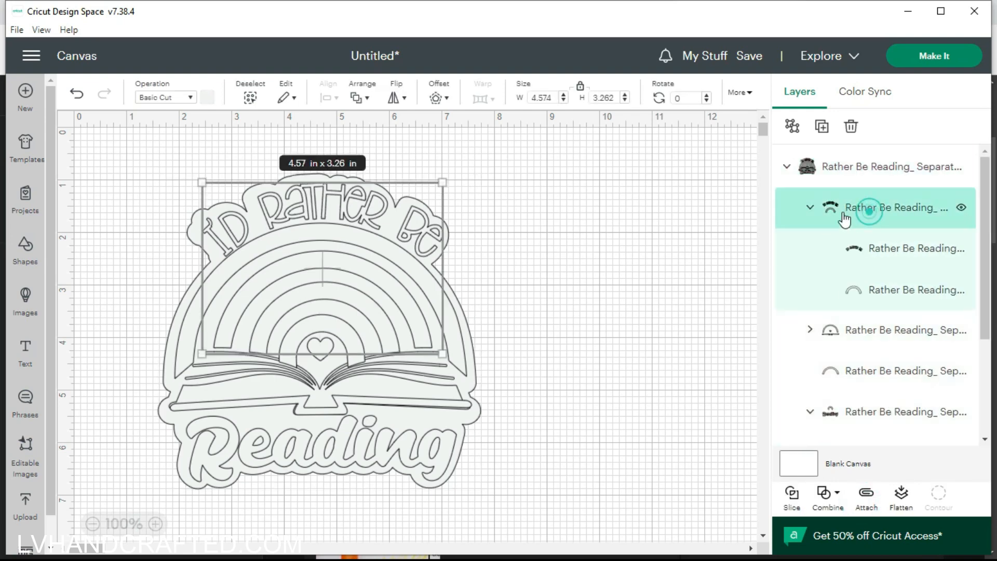
left_click(857, 167)
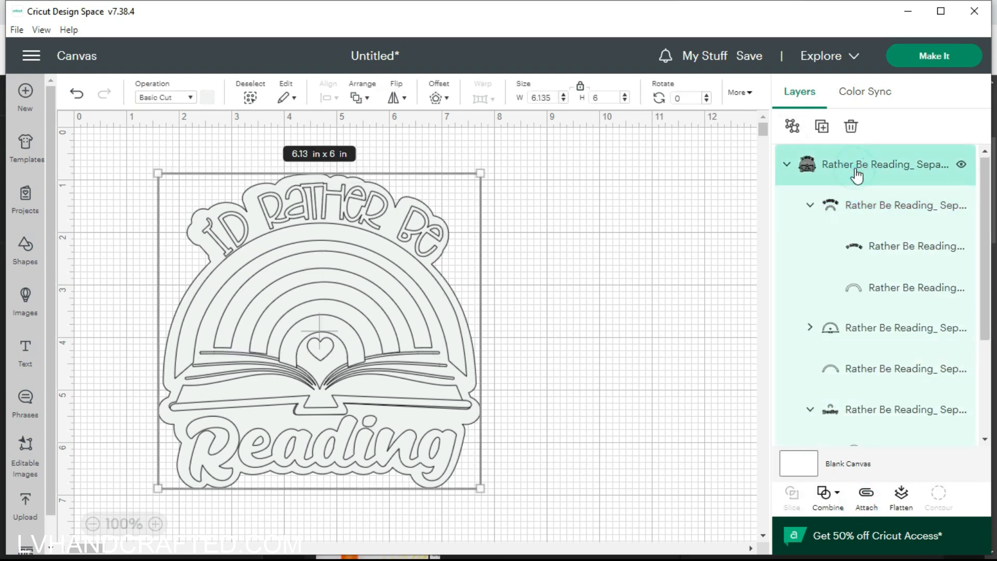
left_click(863, 207)
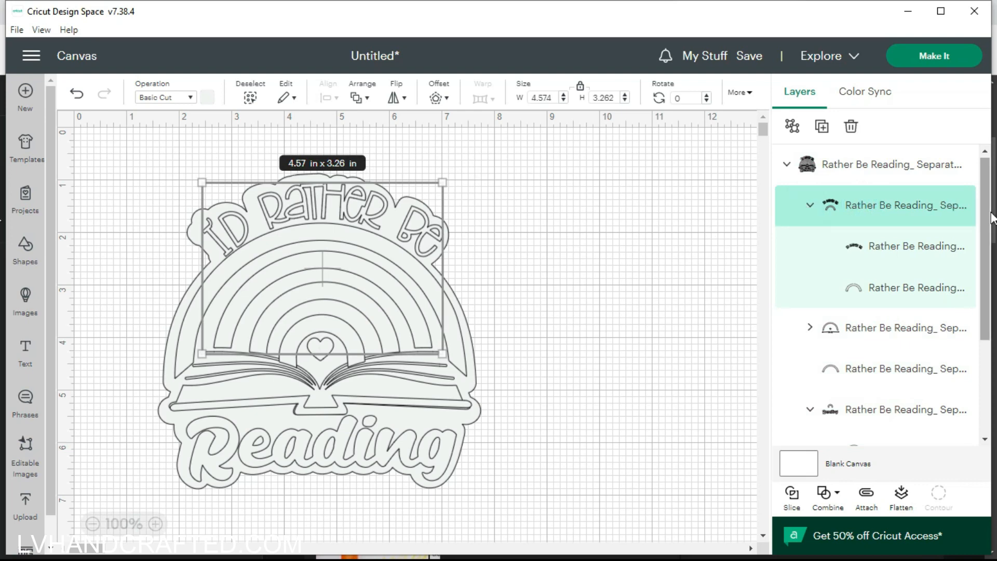
left_click_drag(901, 208, 883, 151)
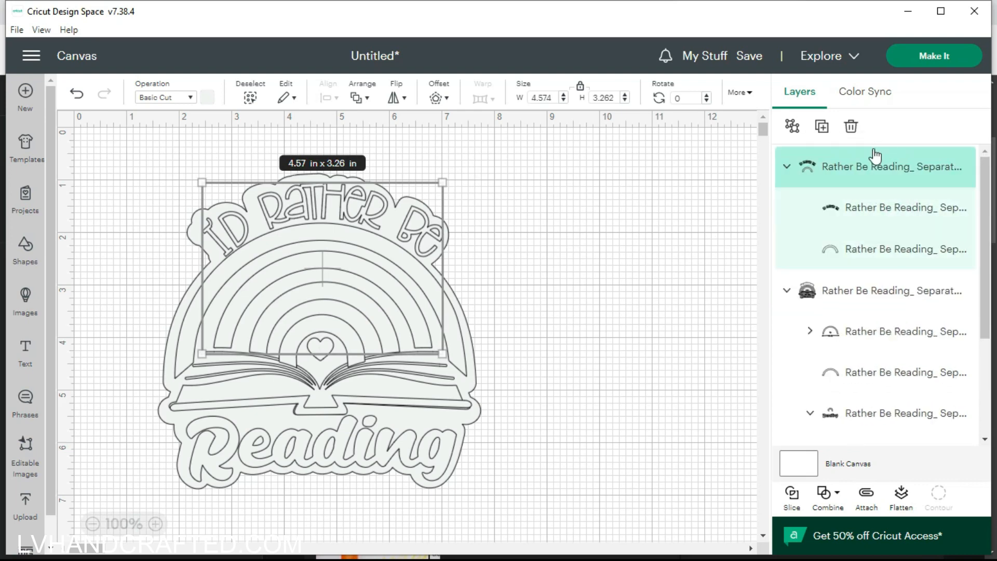
left_click(864, 497)
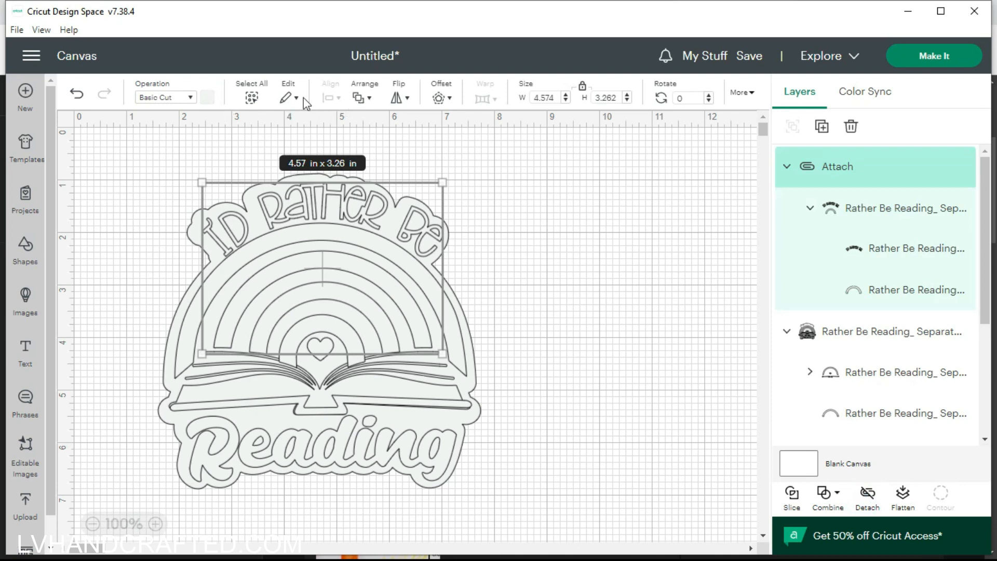
Color the attached "I'd Rather Be" set dark green and collapse its layers
left_click(208, 98)
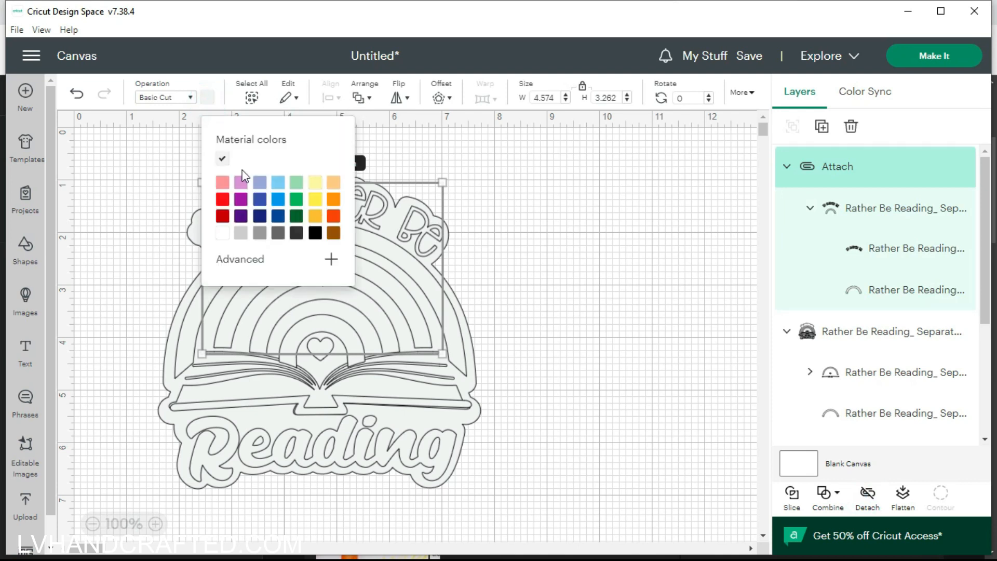
left_click(299, 218)
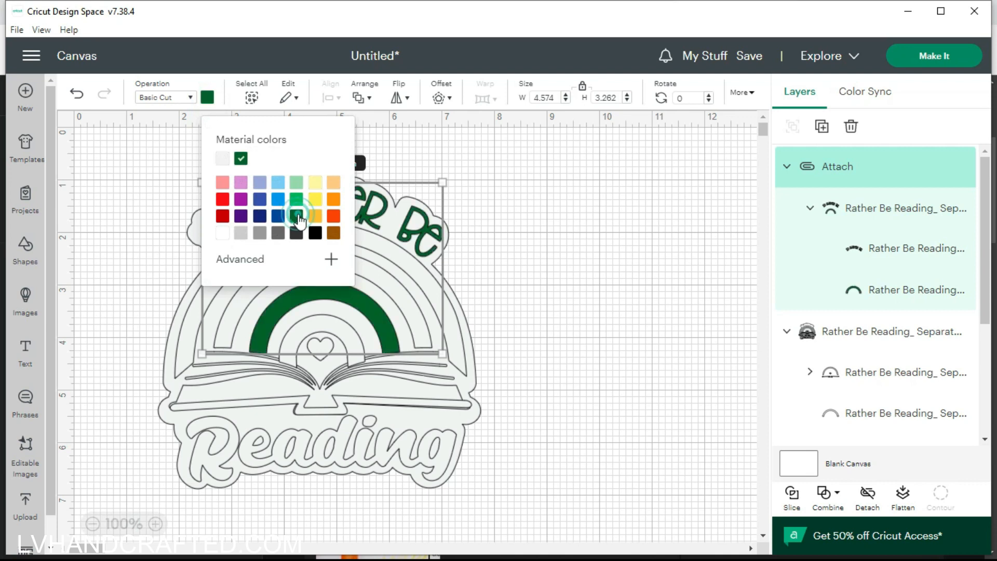
left_click(809, 208)
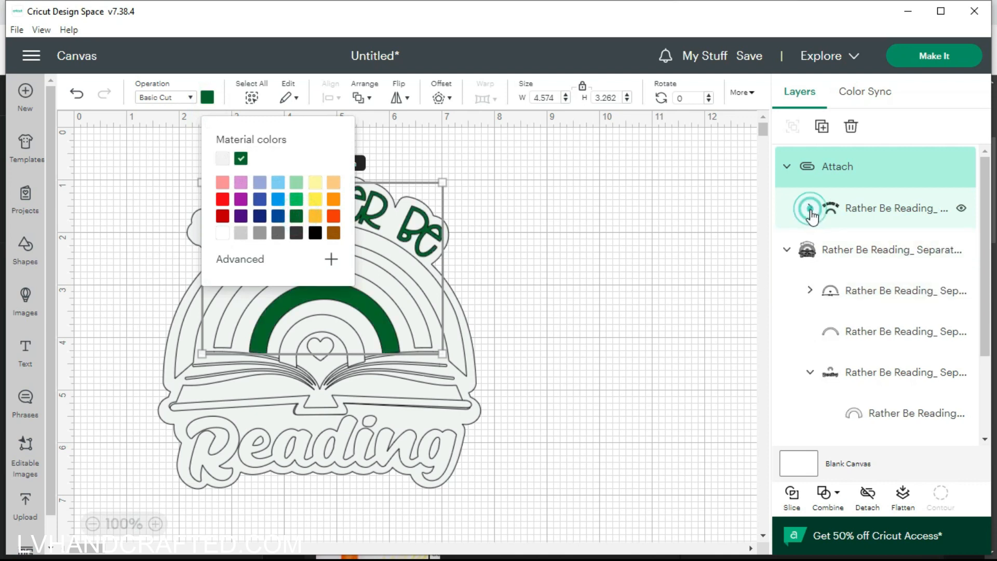
Try to move the outer arch, heart and book cover set out of the main group and color it dark red
left_click(866, 297)
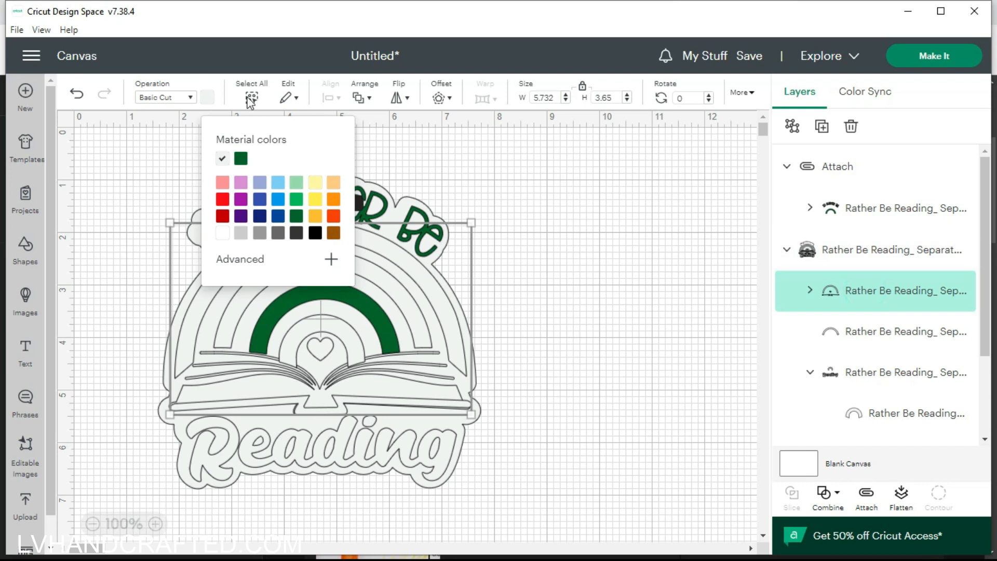
left_click_drag(812, 291, 862, 197)
left_click(222, 216)
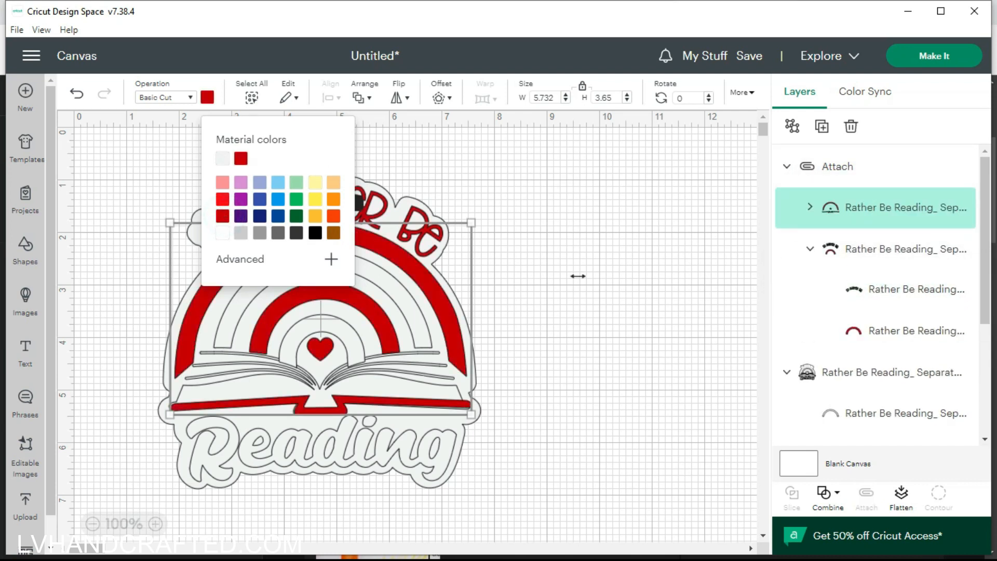
left_click(873, 250)
left_click(296, 216)
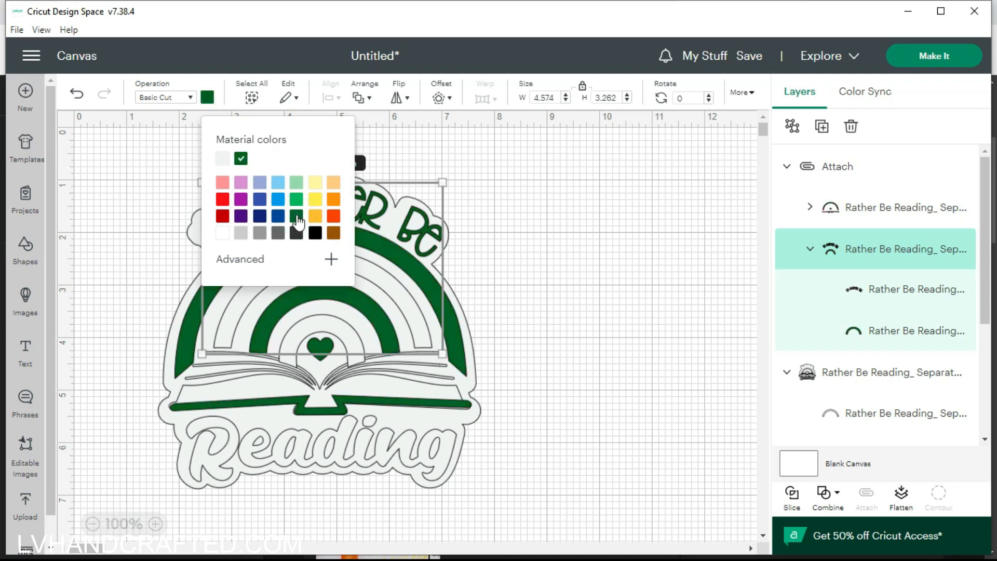
Move the outer arch set out of the green attached set, color it dark red, and attach its pieces
left_click(850, 212)
left_click_drag(850, 212, 836, 154)
left_click(223, 215)
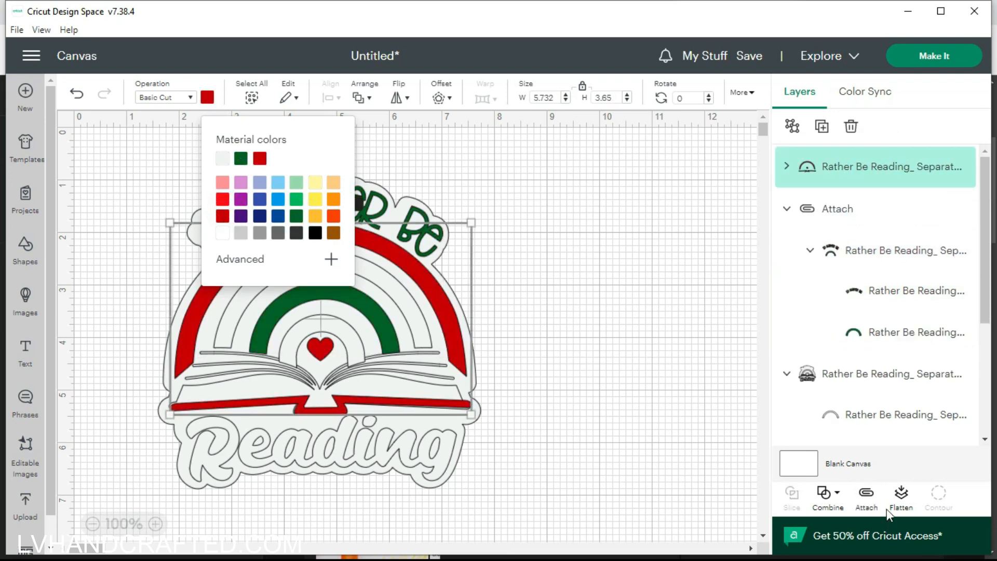
left_click(866, 494)
Preview the cutting mats, examine the red and green layouts, and return to the canvas
left_click(934, 55)
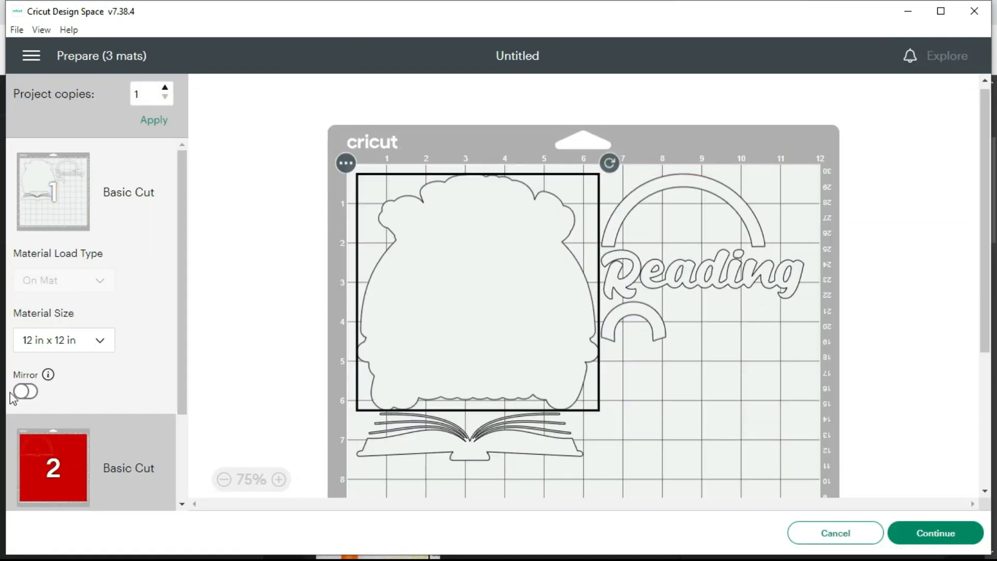
left_click(53, 465)
scroll(115, 437, "down", 2)
left_click(114, 436)
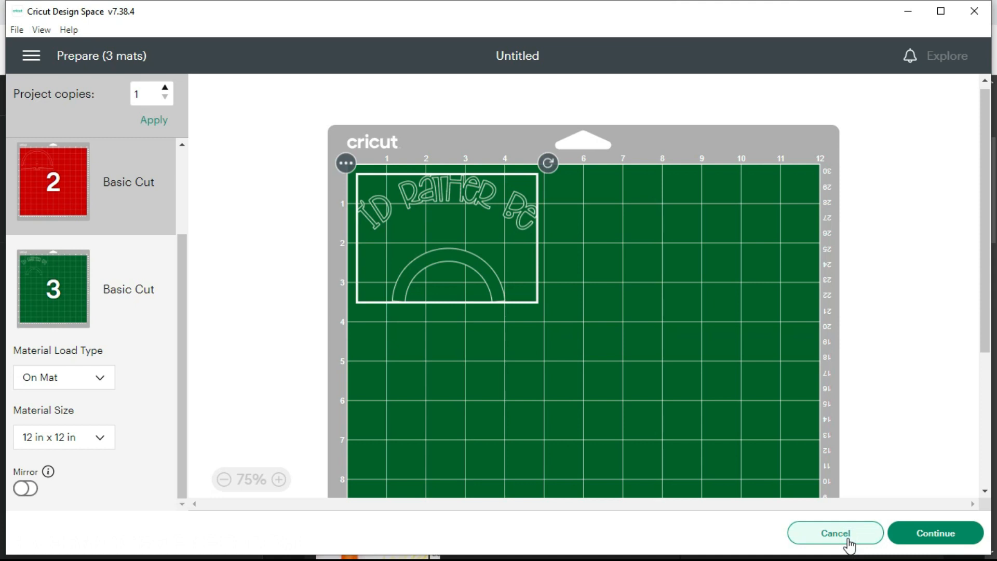
left_click(847, 540)
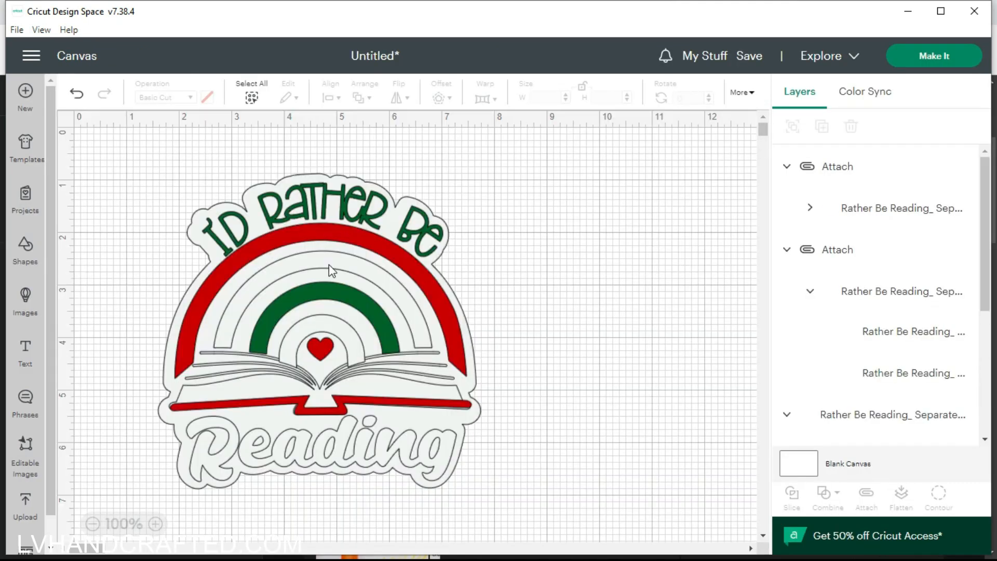
Move the Reading lettering and inner arch set out of the main group, color it dark blue, and attach its pieces
left_click(329, 264)
left_click(380, 450)
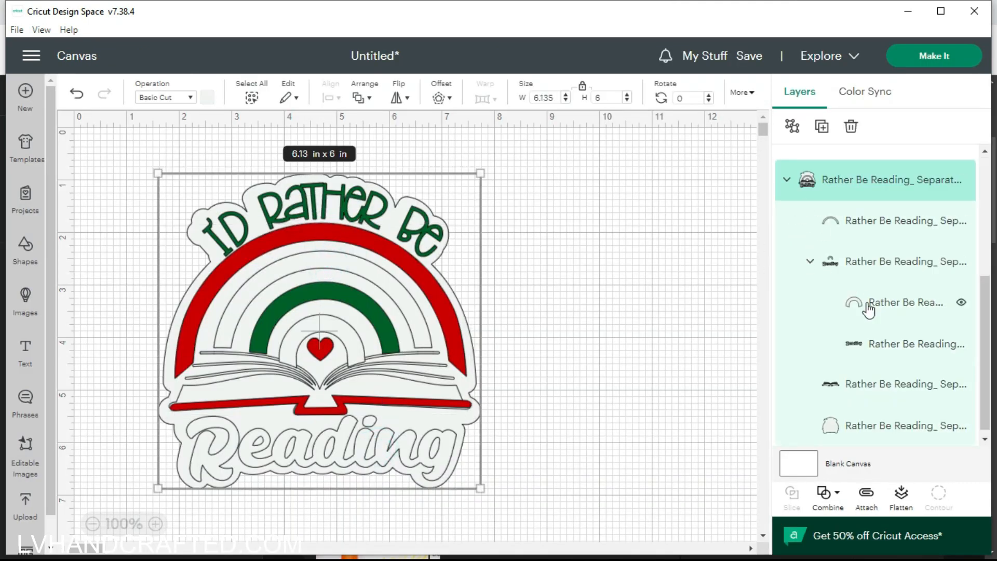
left_click(809, 262)
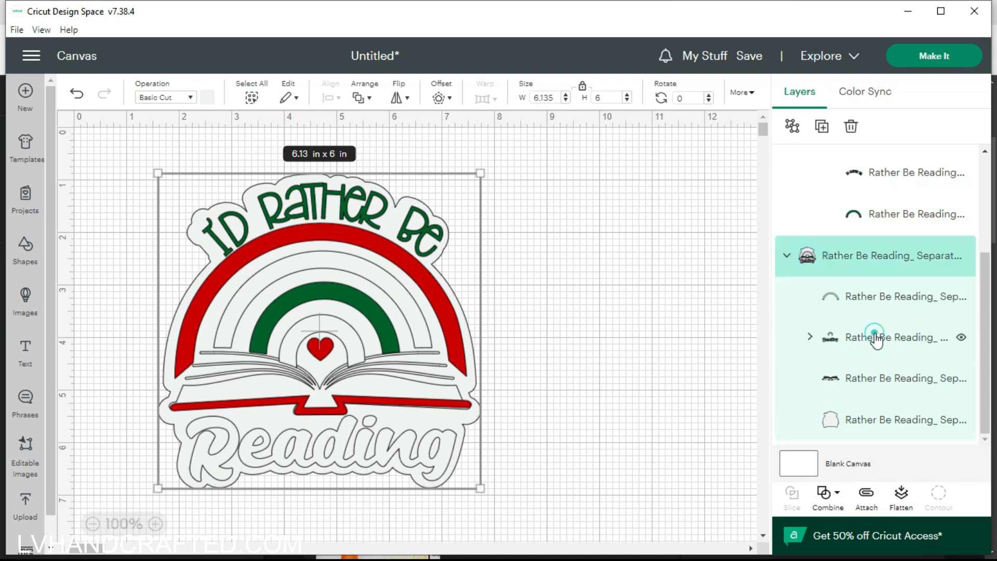
left_click_drag(875, 335, 800, 143)
left_click(797, 183)
left_click(208, 97)
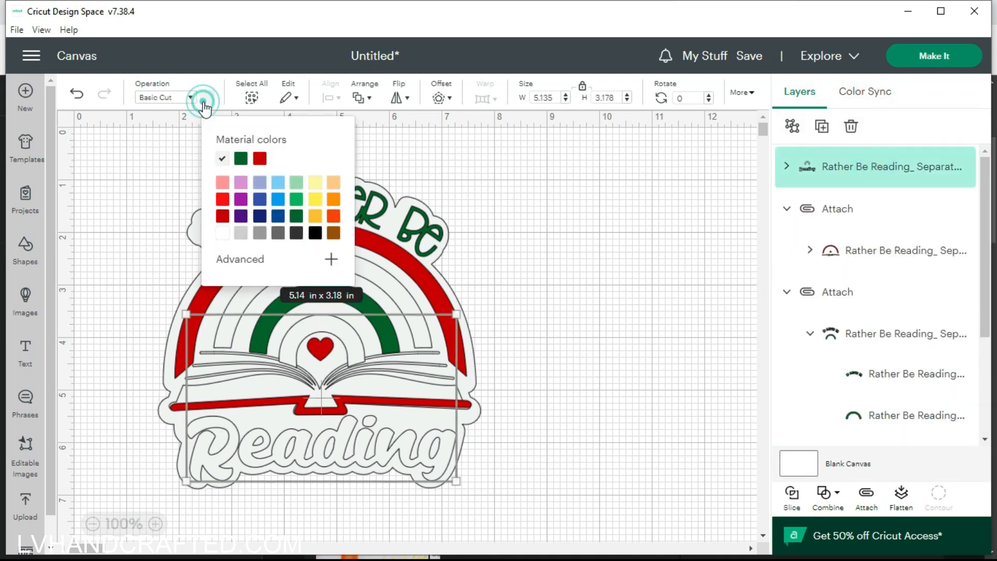
left_click(278, 215)
left_click(866, 493)
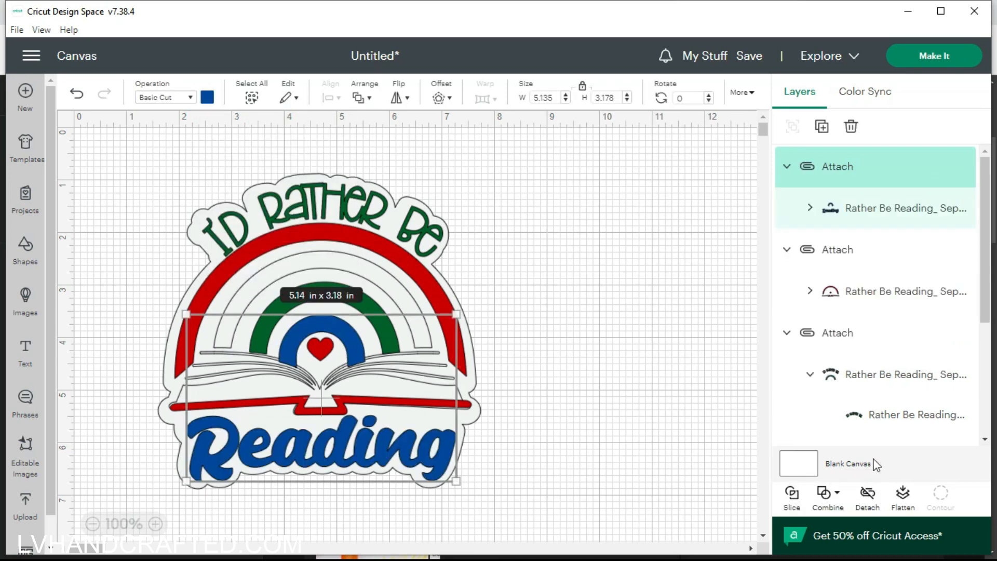
Color the remaining uncolored rainbow arch yellow and the book pages dark gray
scroll(848, 338, "down", 4)
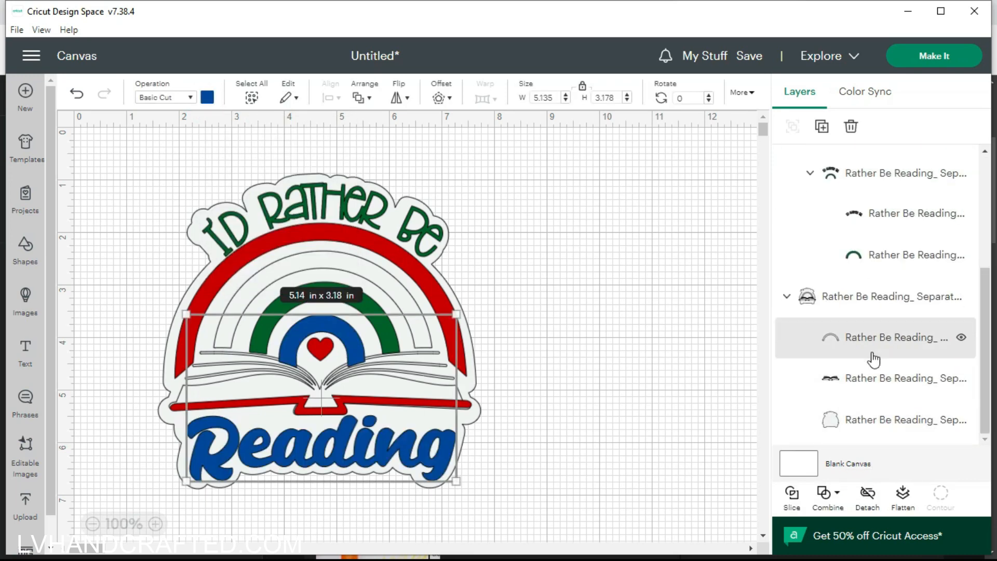
left_click(871, 349)
left_click(207, 97)
left_click(320, 205)
left_click(899, 379)
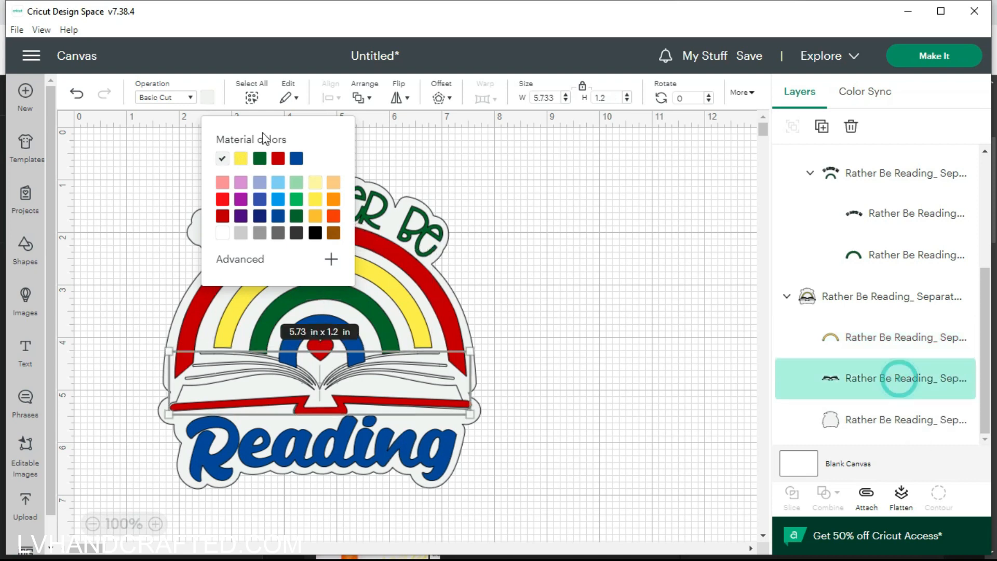
left_click(207, 97)
left_click(277, 235)
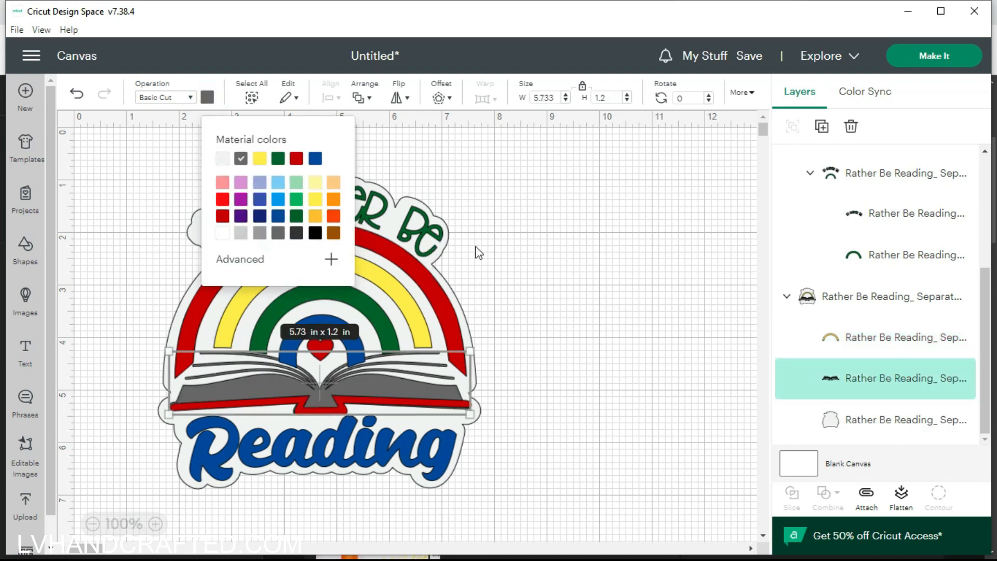
Preview the cutting mats and turn on mirroring for the dark blue Reading mat
left_click(927, 55)
scroll(67, 249, "down", 6)
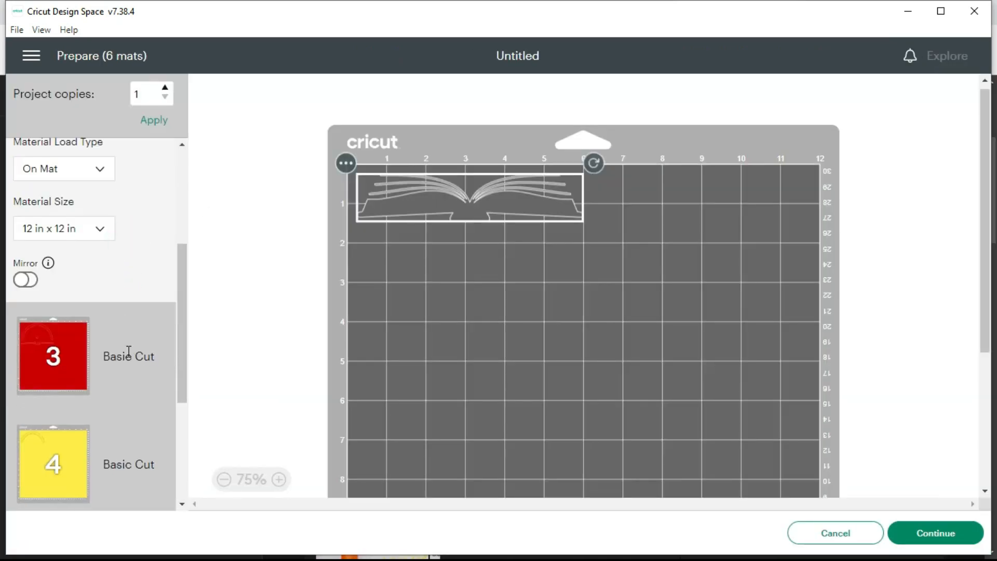
scroll(113, 434, "down", 8)
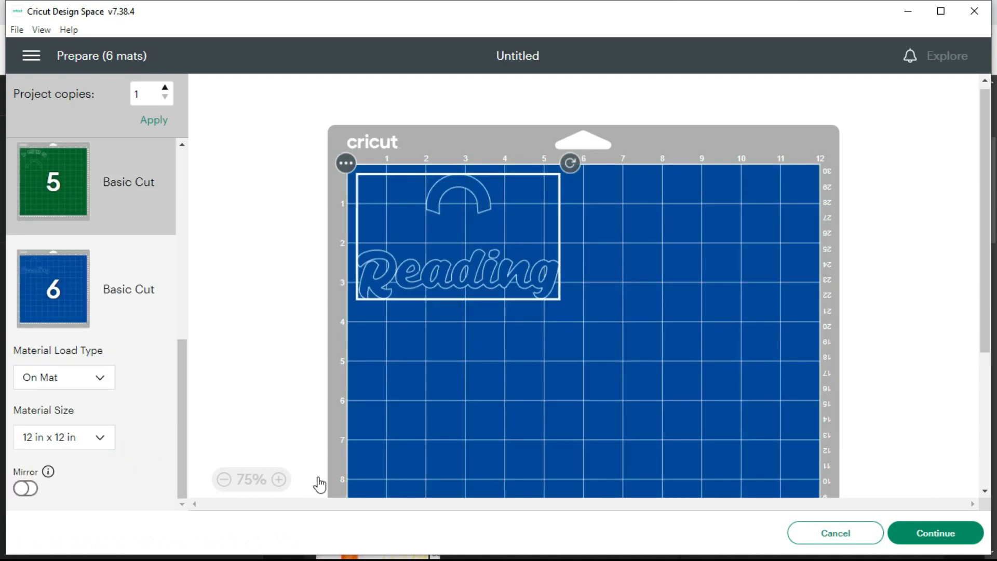
left_click(27, 489)
Turn on mirroring for the green lettering mat and the red outer arch mat
scroll(75, 404, "up", 6)
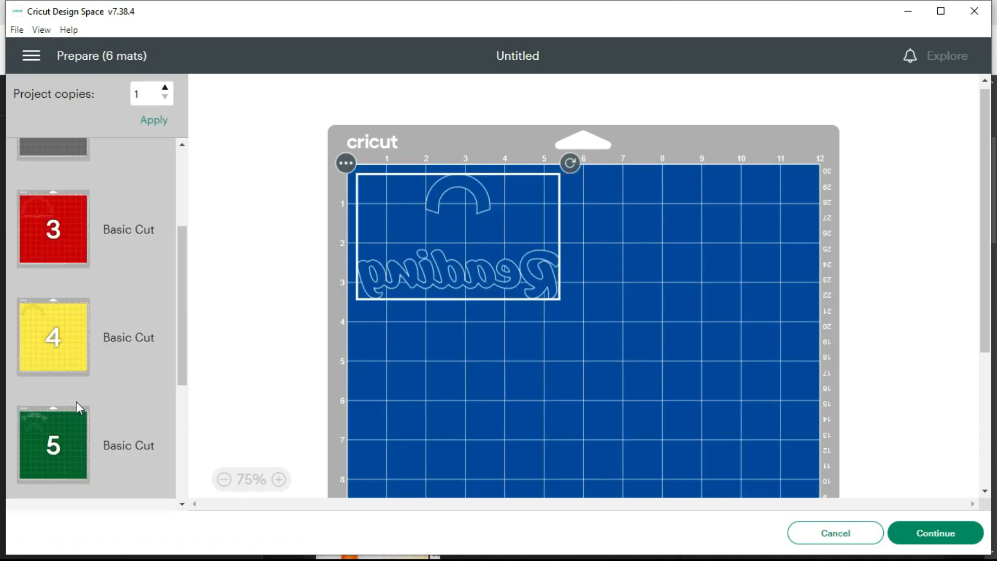
left_click(70, 420)
scroll(52, 431, "down", 3)
scroll(55, 417, "down", 2)
left_click(29, 460)
scroll(78, 401, "up", 5)
left_click(78, 400)
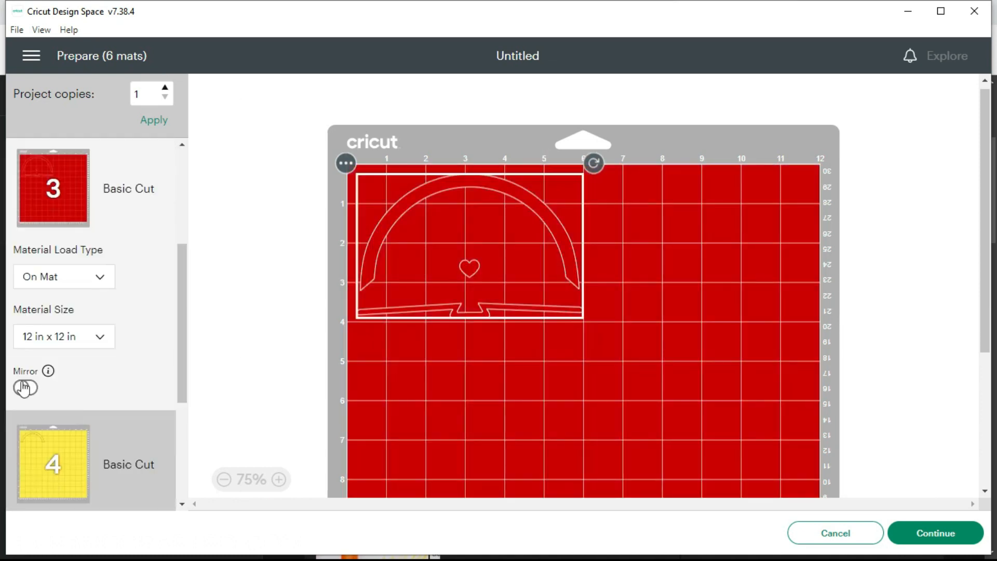
left_click(24, 385)
Turn on mirroring for the dark gray book pages mat and the white background outline mat
scroll(61, 333, "down", 3)
left_click(60, 334)
scroll(59, 359, "up", 5)
scroll(58, 358, "down", 6)
scroll(57, 354, "up", 6)
left_click(69, 300)
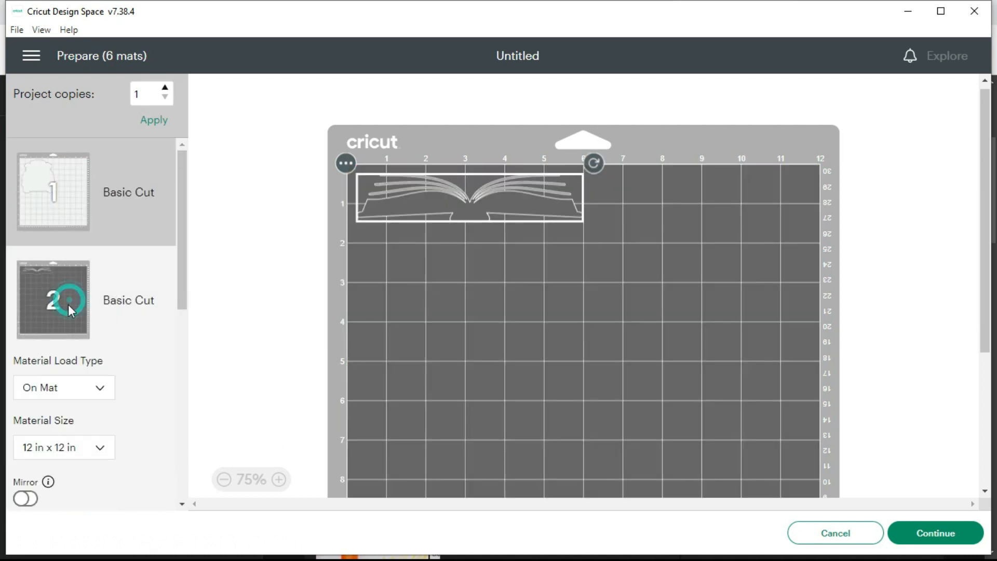
left_click(26, 499)
left_click(77, 222)
left_click(24, 395)
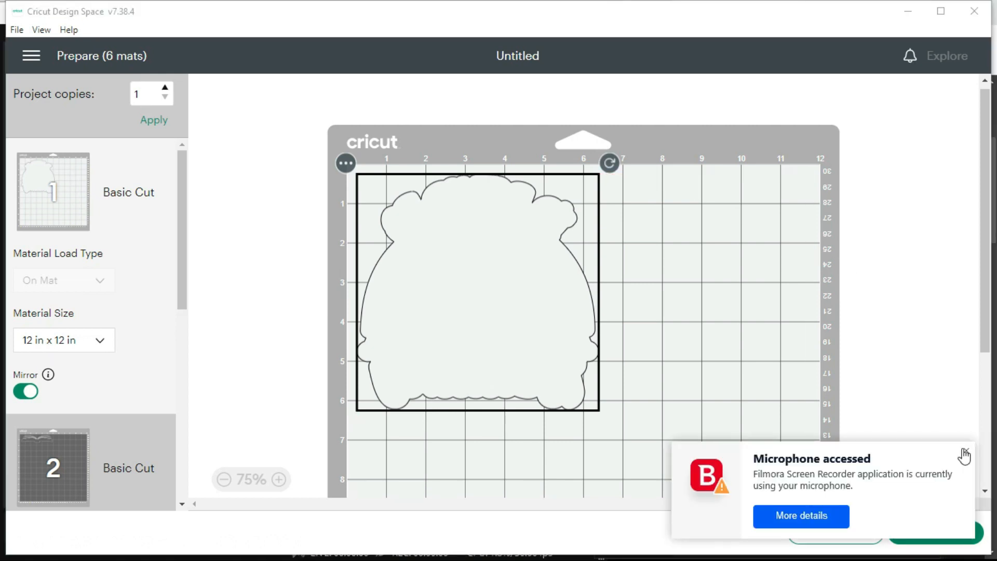
Dismiss the microphone notification, continue to the make stage, and review the material and tool loading instructions
left_click(965, 449)
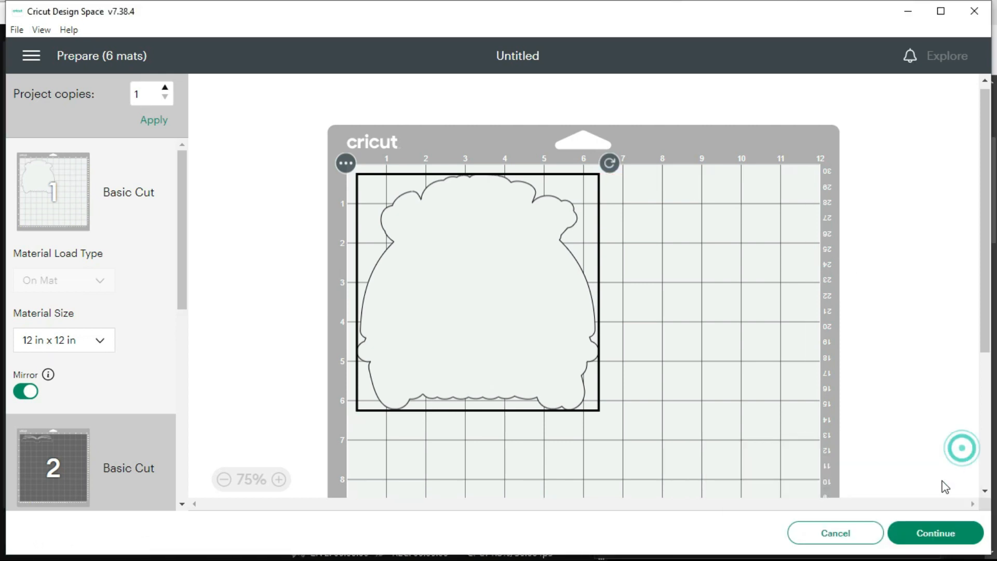
left_click(932, 532)
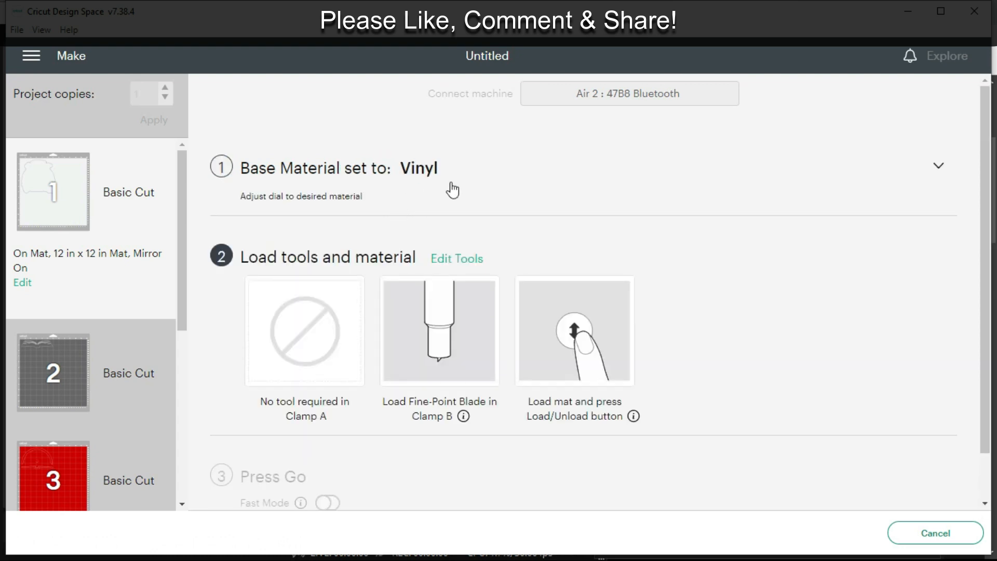
scroll(392, 361, "down", 1)
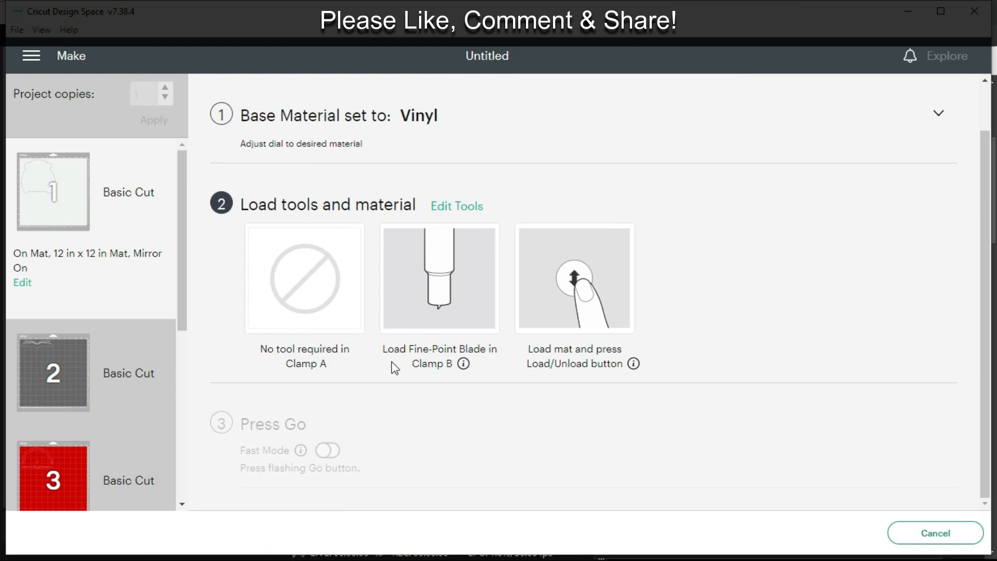